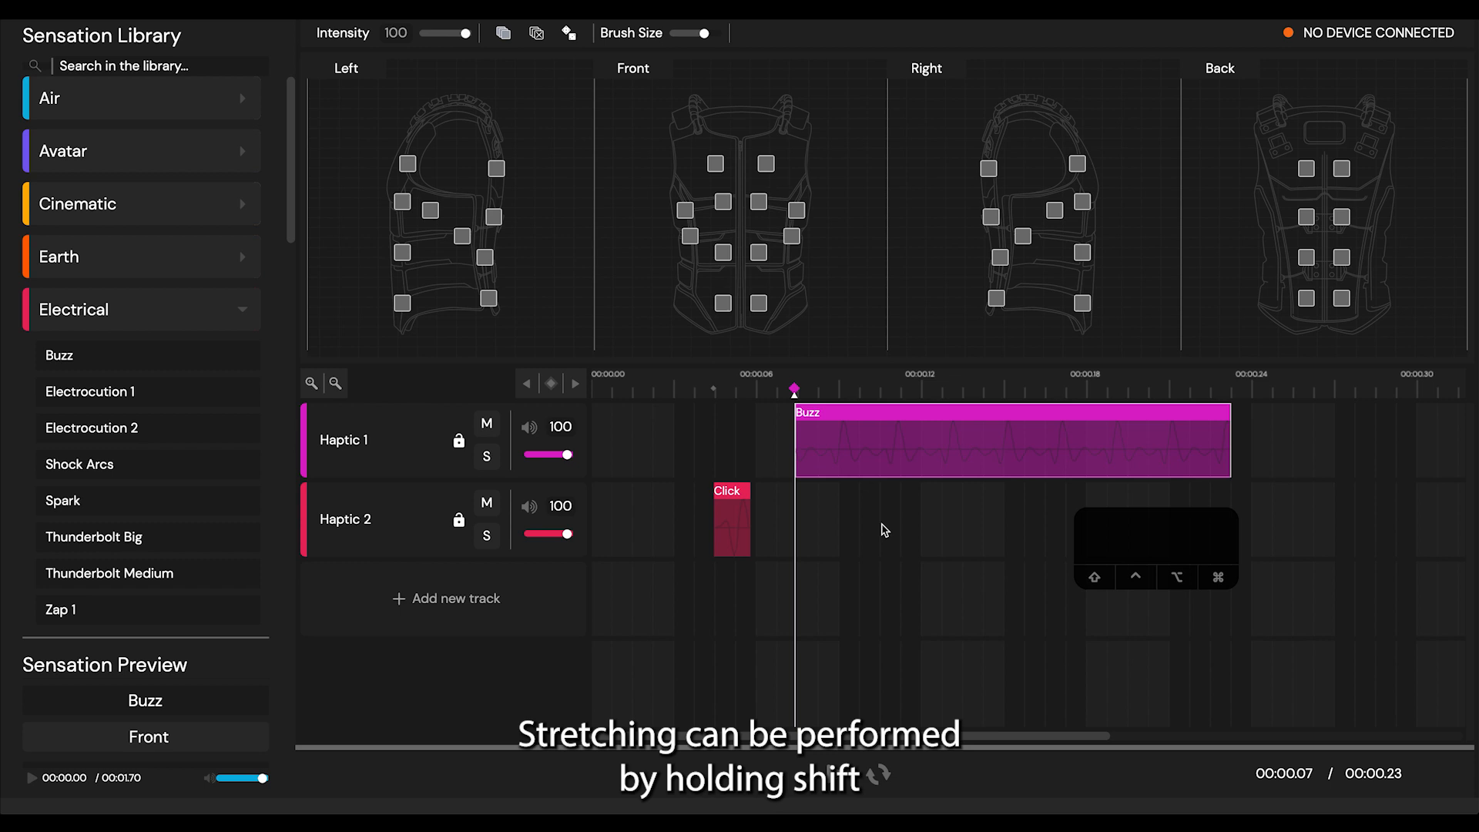
Step: Time-stretch the Buzz sample shorter to end at about 00:00.19, and stretch the Click sample longer from its end
key(shift)
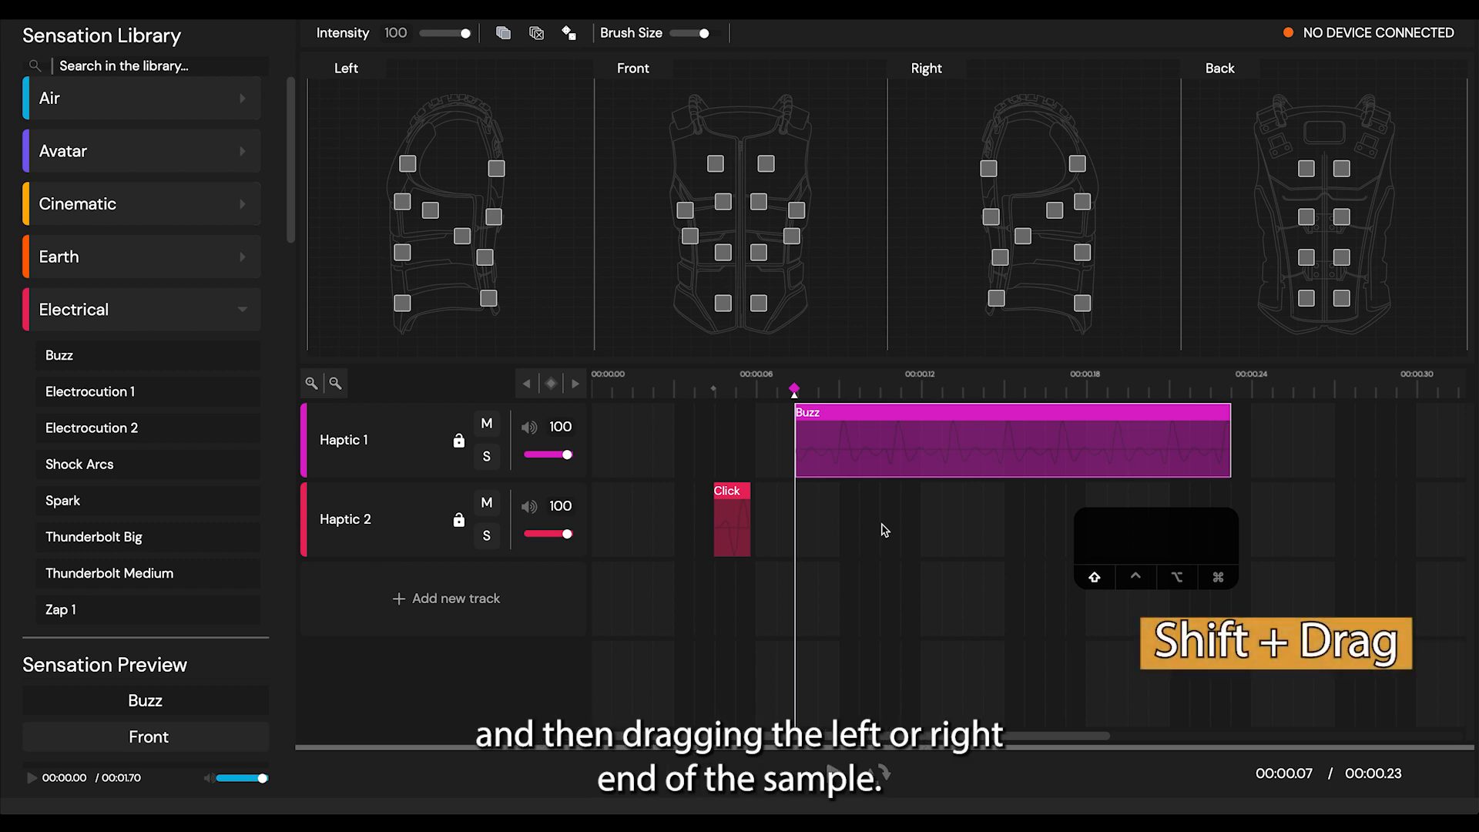
drag(1227, 439, 1102, 443)
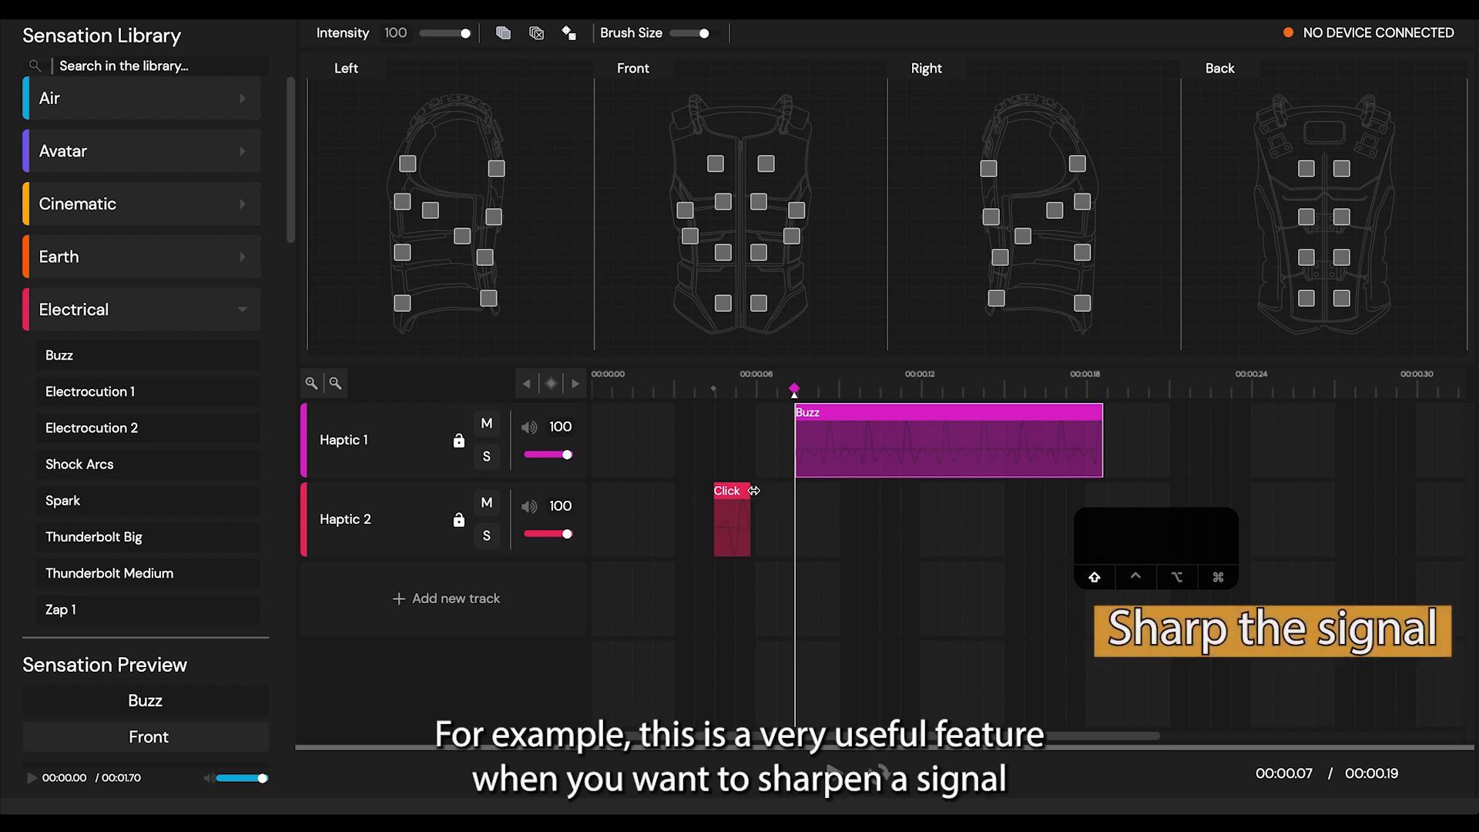
drag(752, 491, 842, 508)
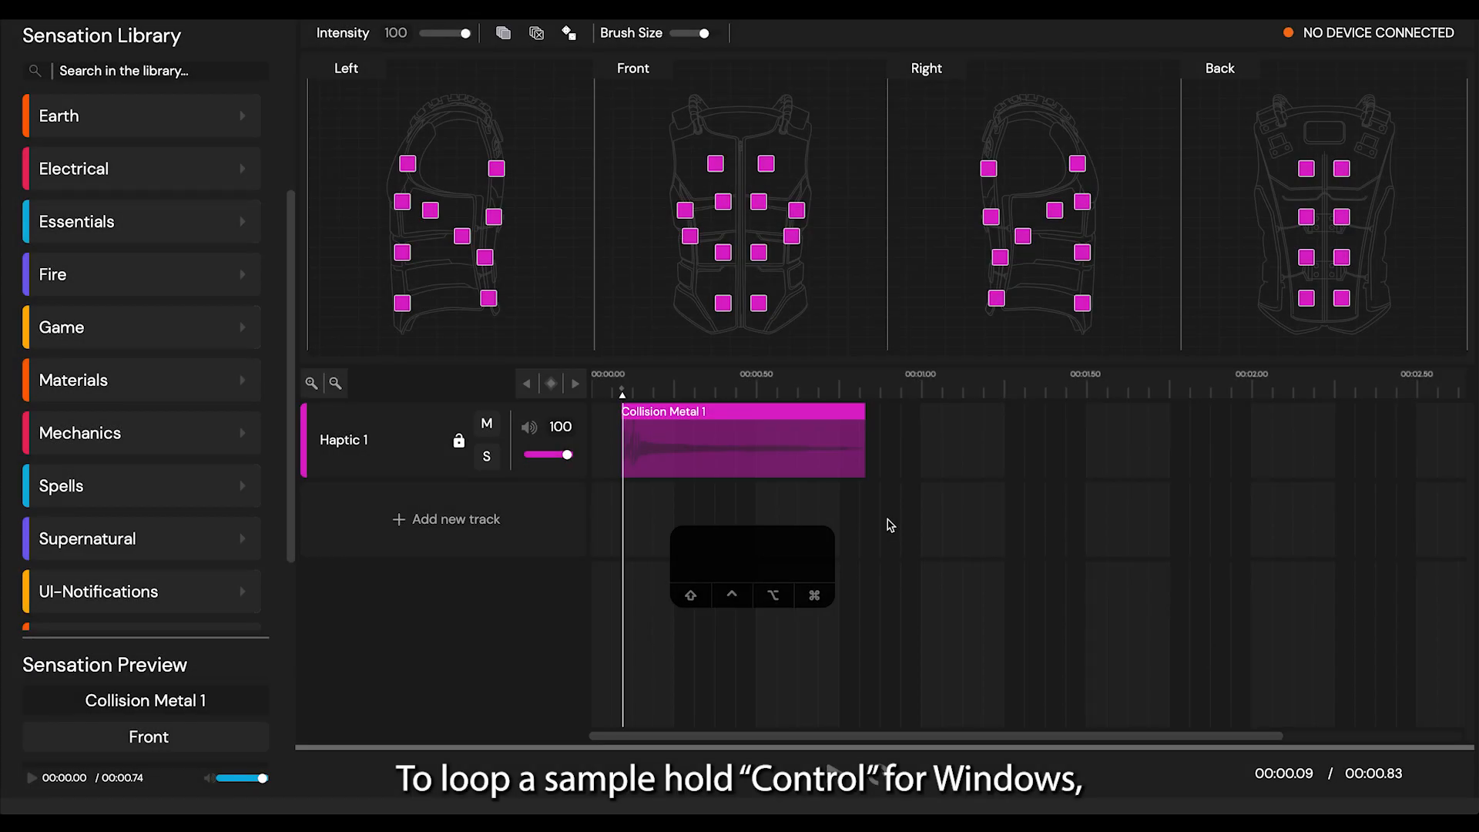
Step: Loop the Collision Metal 1 sample out to about 00:01.46, then crop the repeated signal back from its end
key(super)
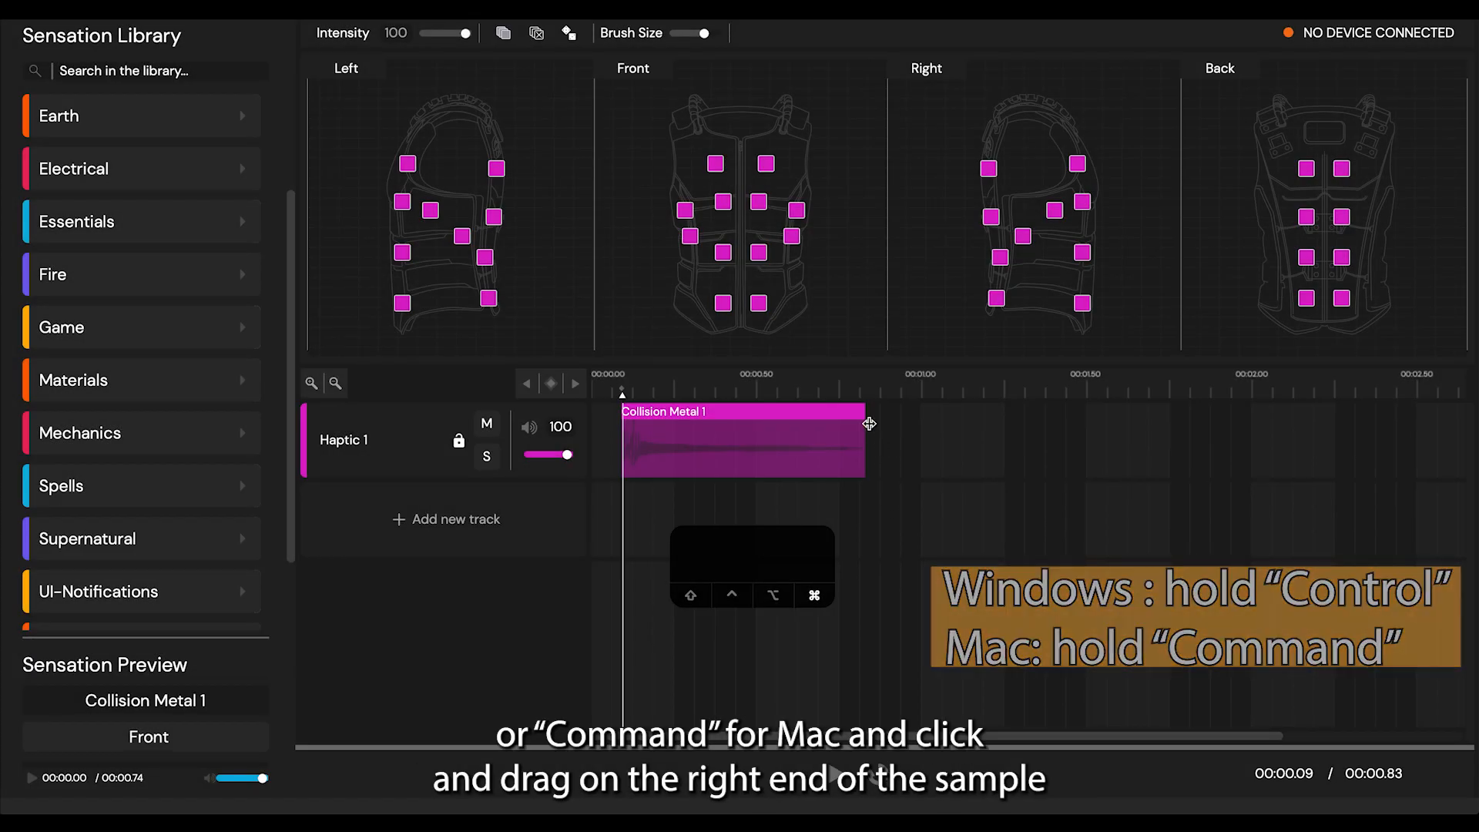
drag(866, 429, 1075, 454)
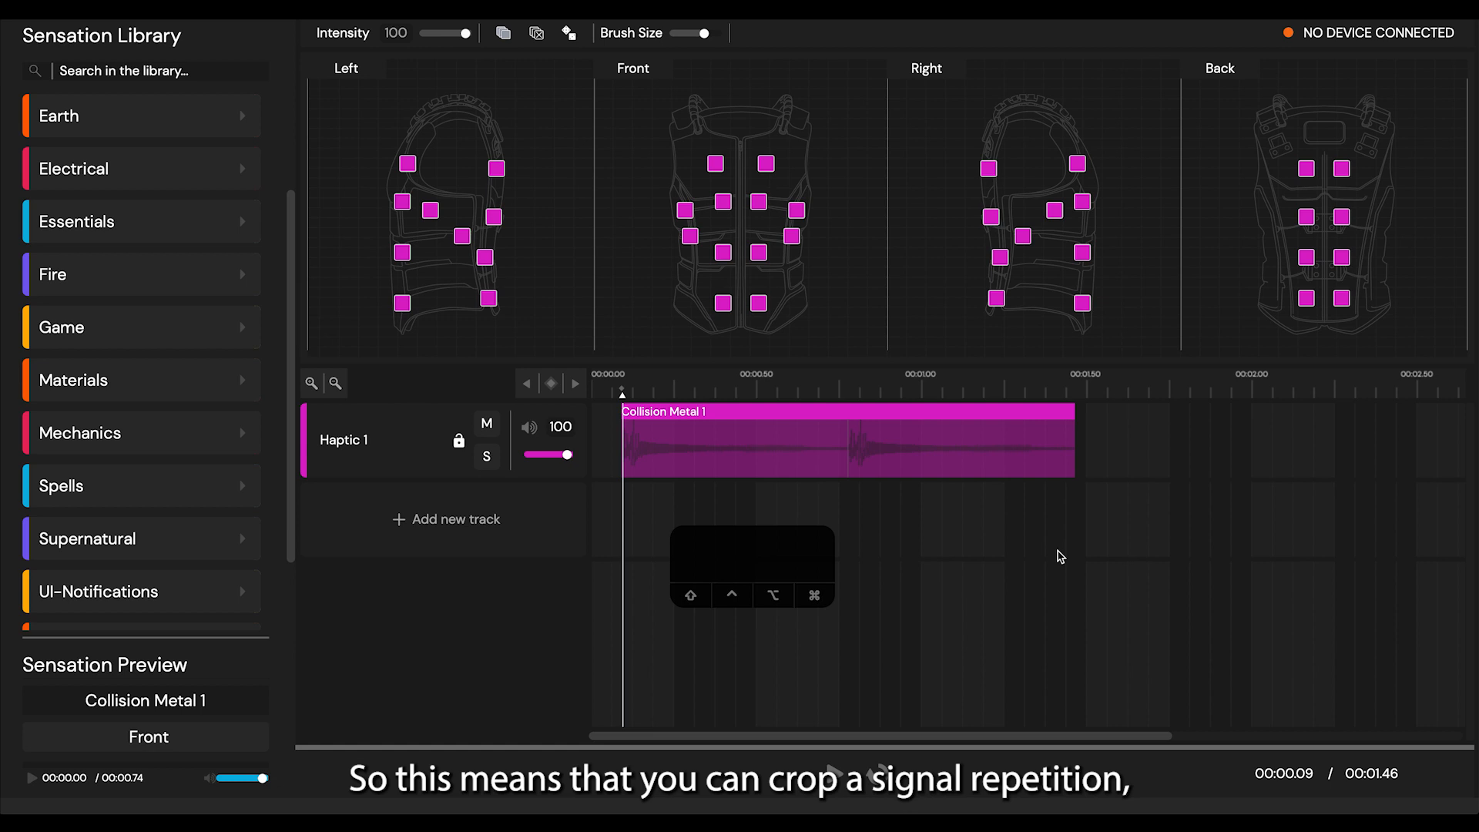
drag(1073, 485, 819, 498)
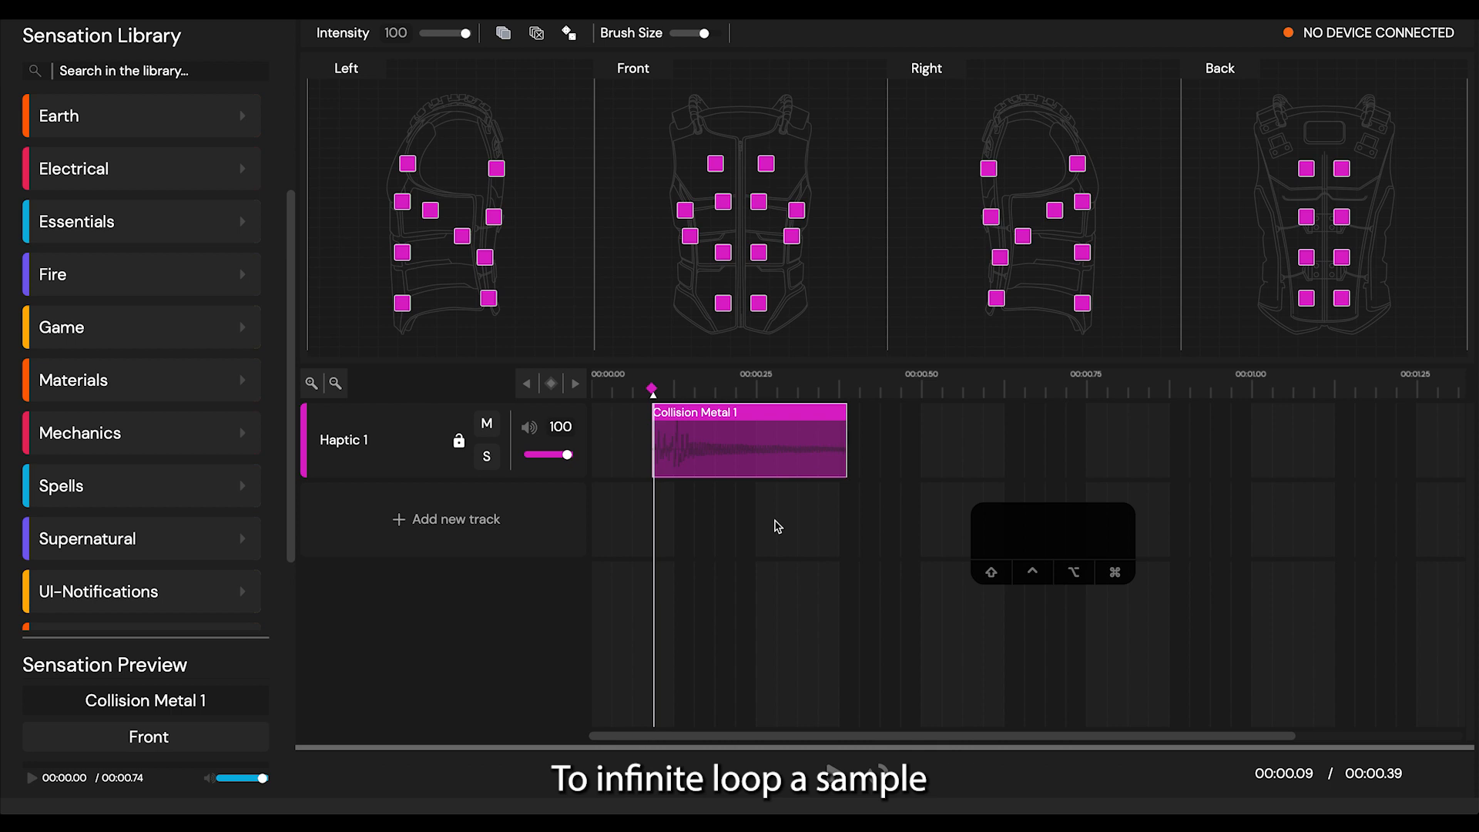
Step: Apply an infinite loop to the Collision Metal 1 sample, toggle it off and on again, and delete the loop
right_click(744, 456)
click(774, 516)
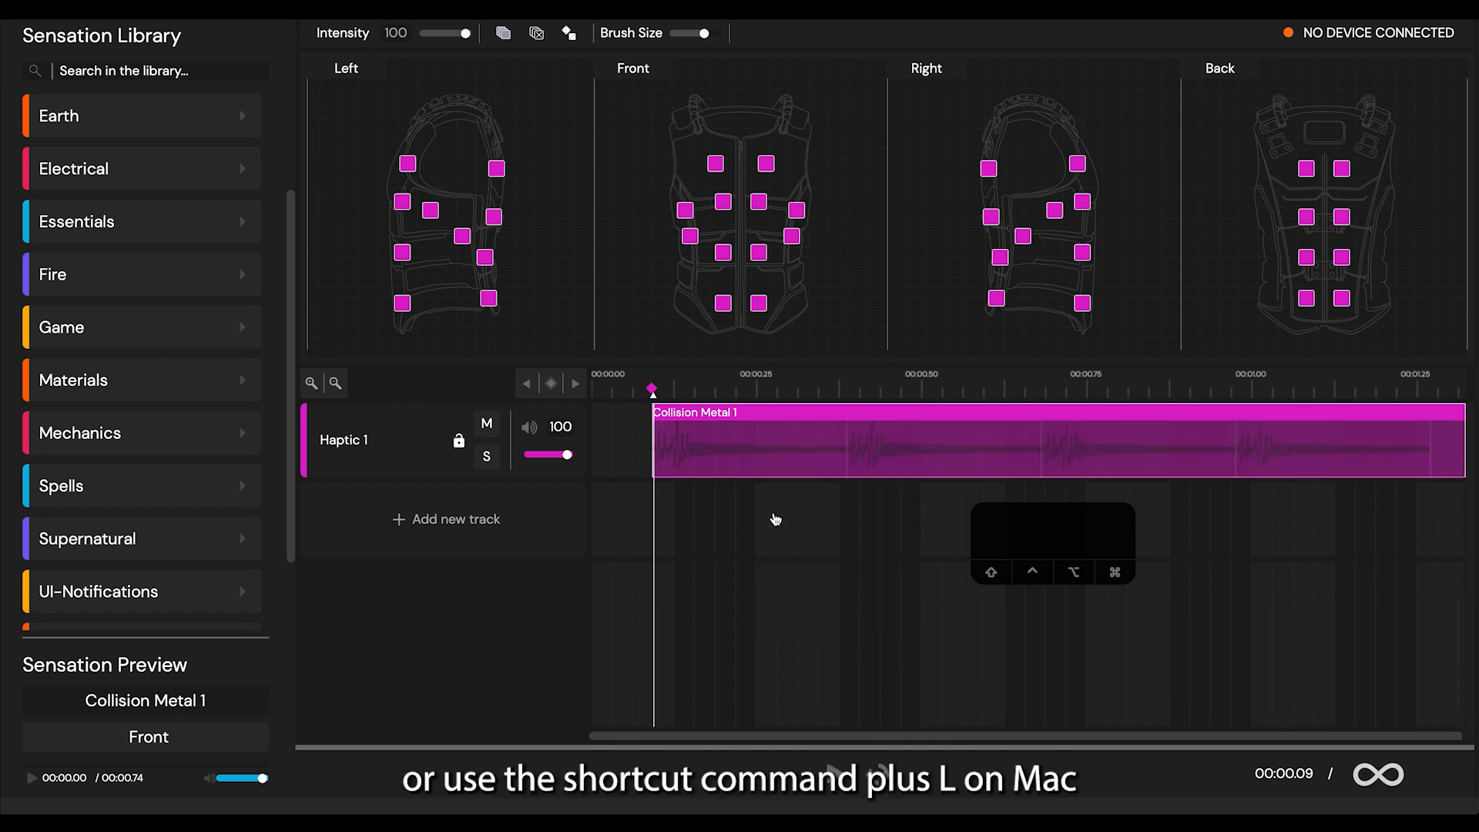
key(super+l)
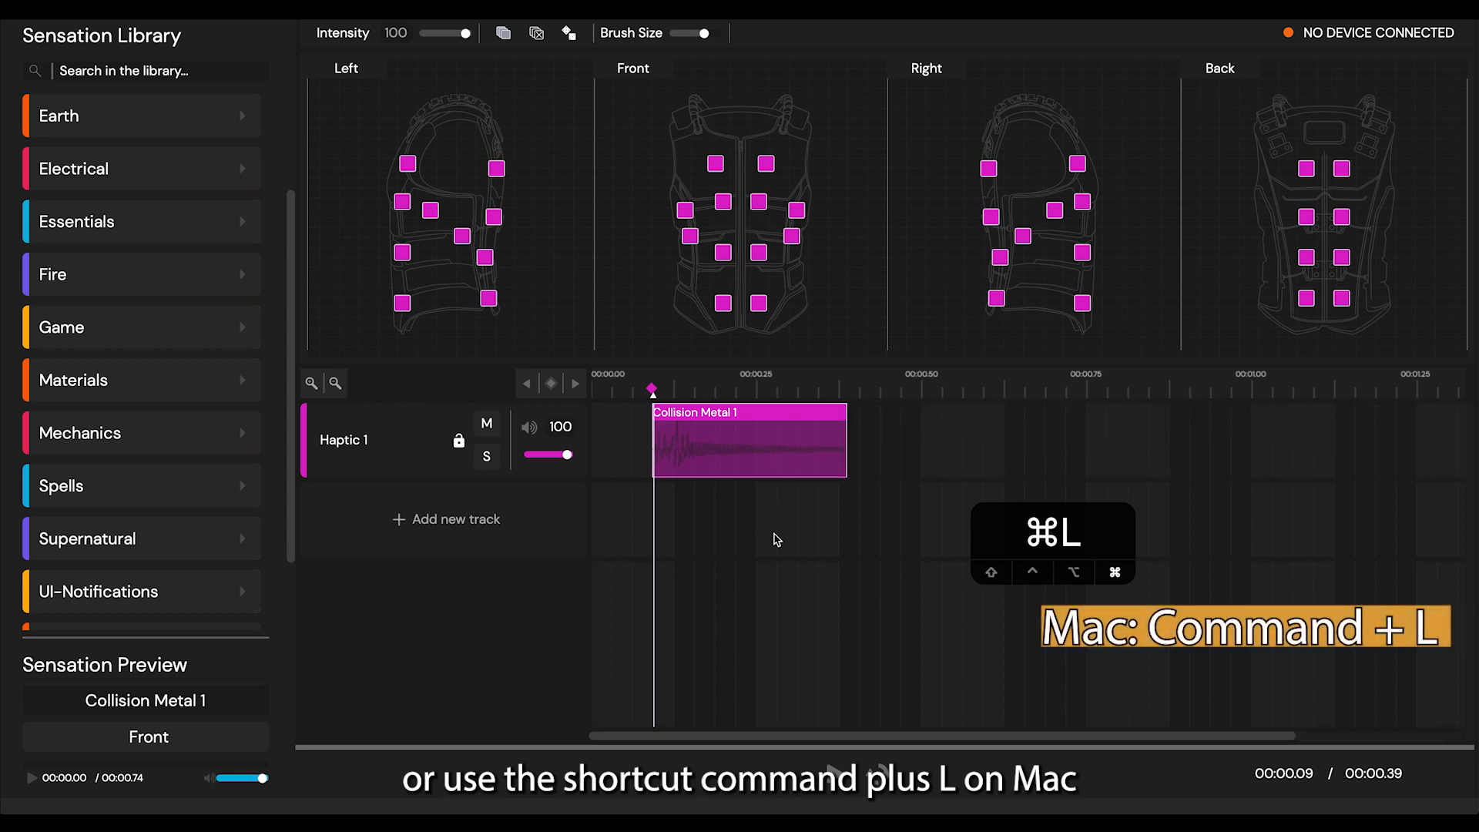
key(super+l)
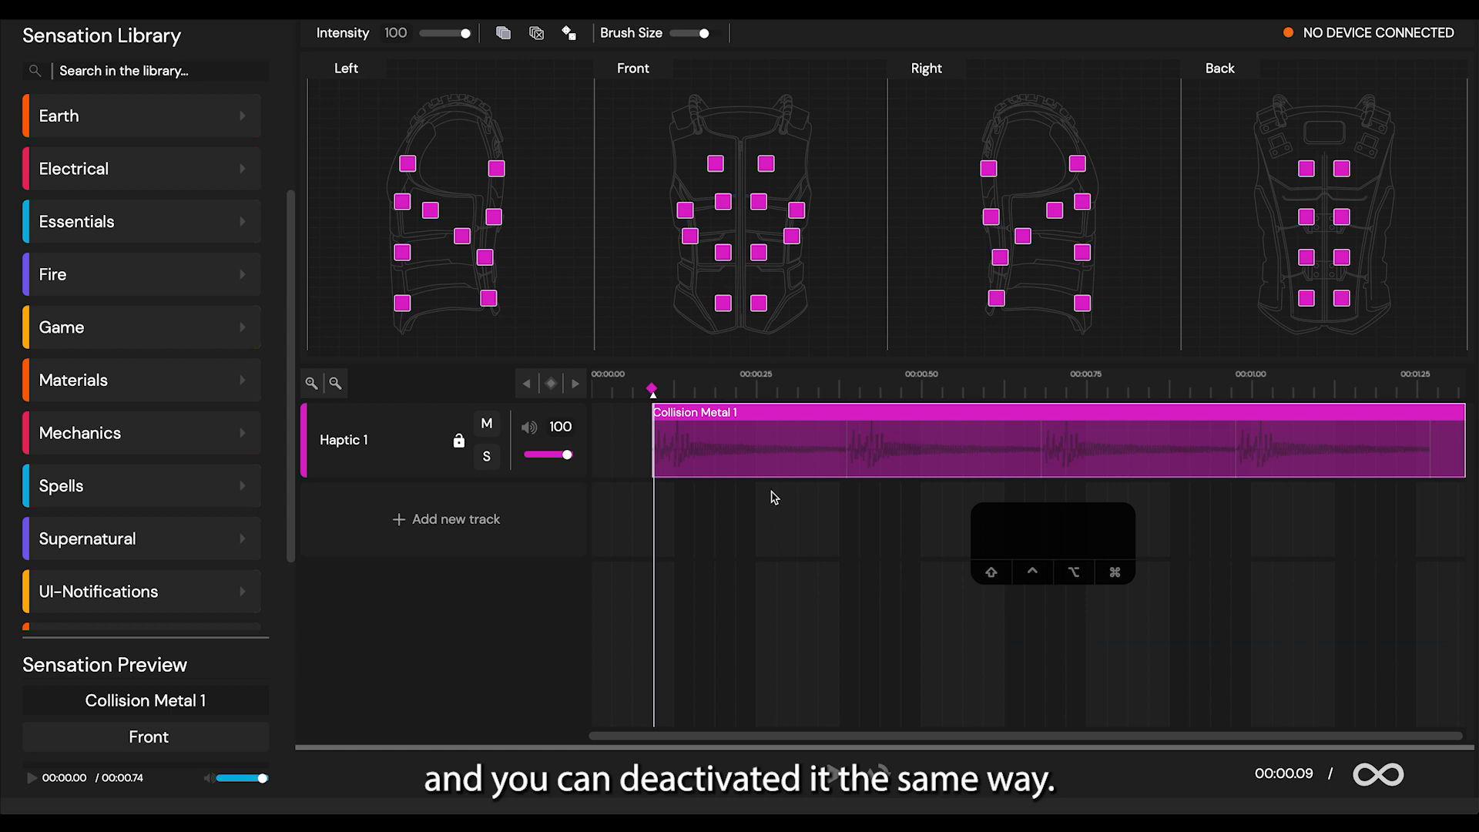
right_click(751, 449)
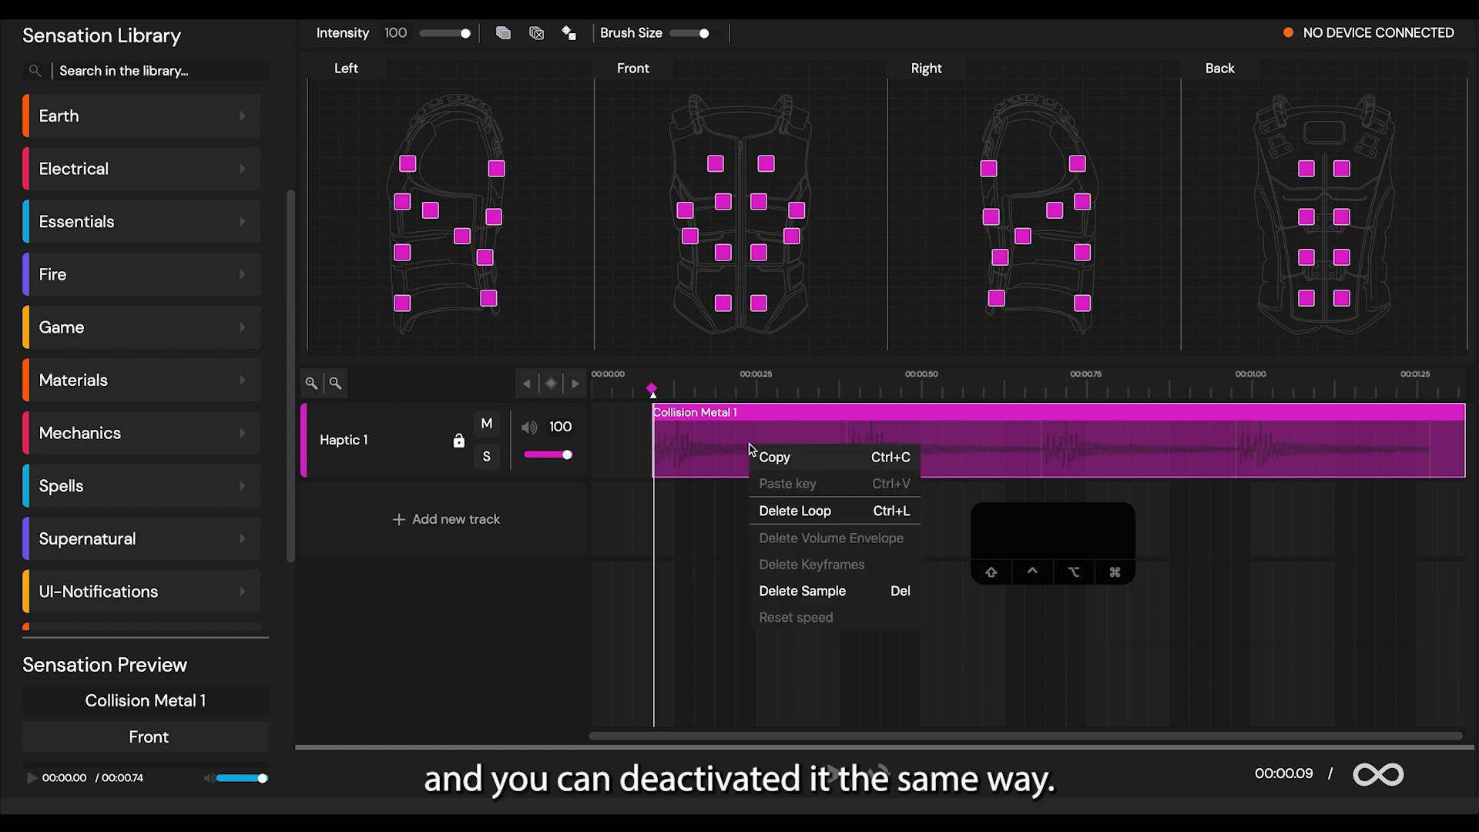
click(786, 511)
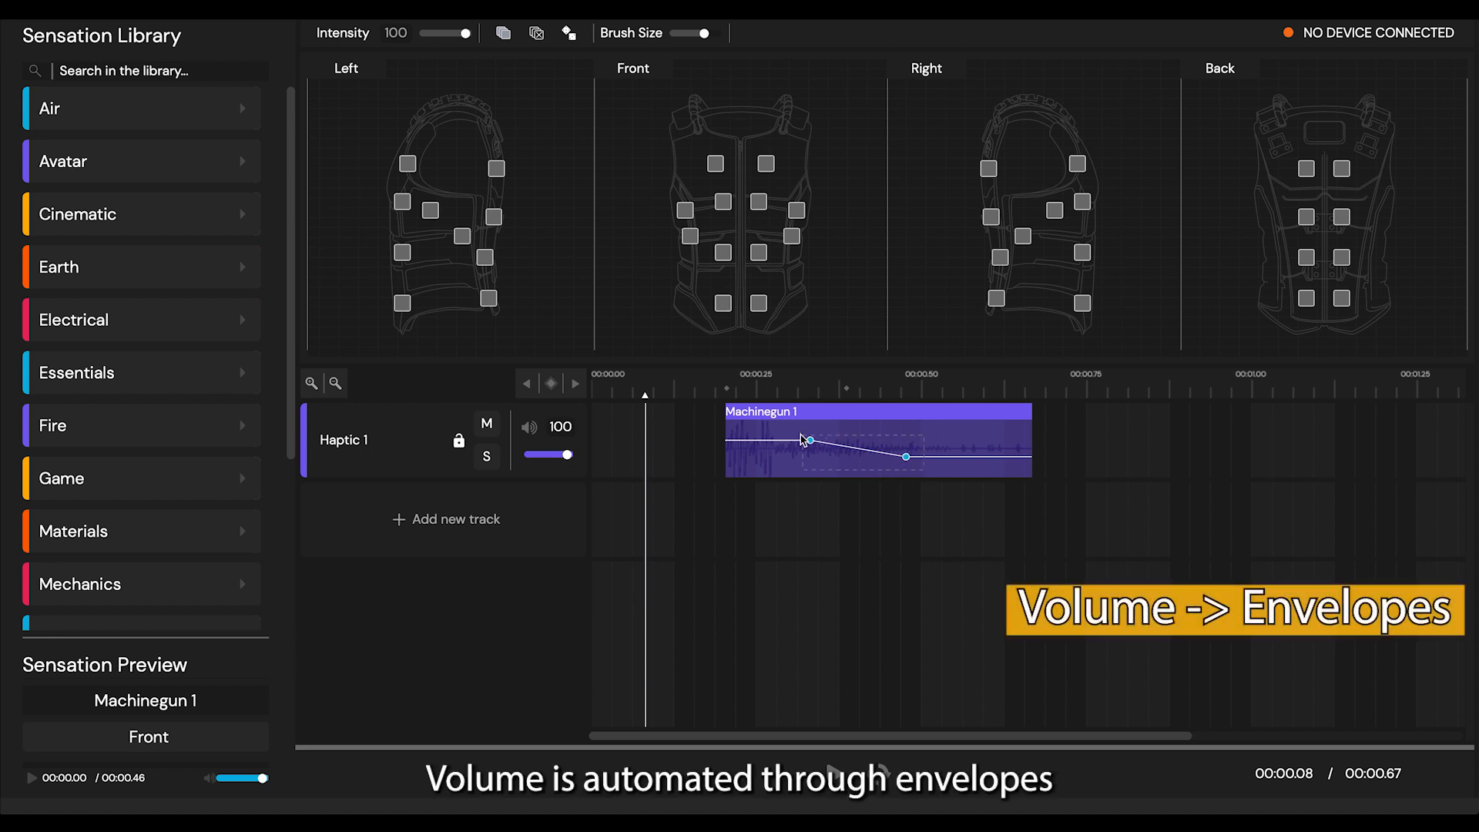
Step: Select the Machinegun 1 sample and its first keyframe on the timeline
click(762, 416)
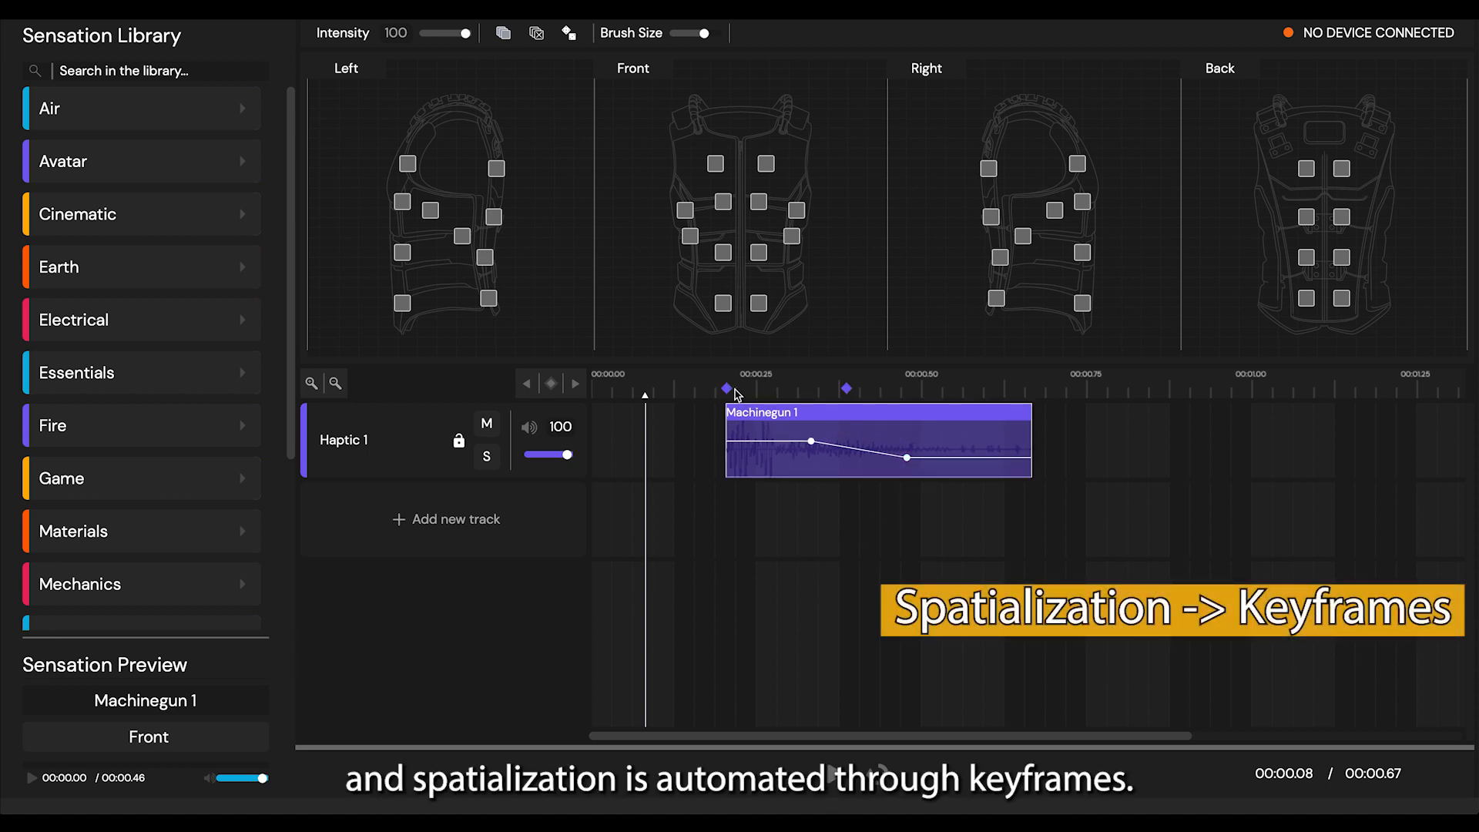
click(727, 389)
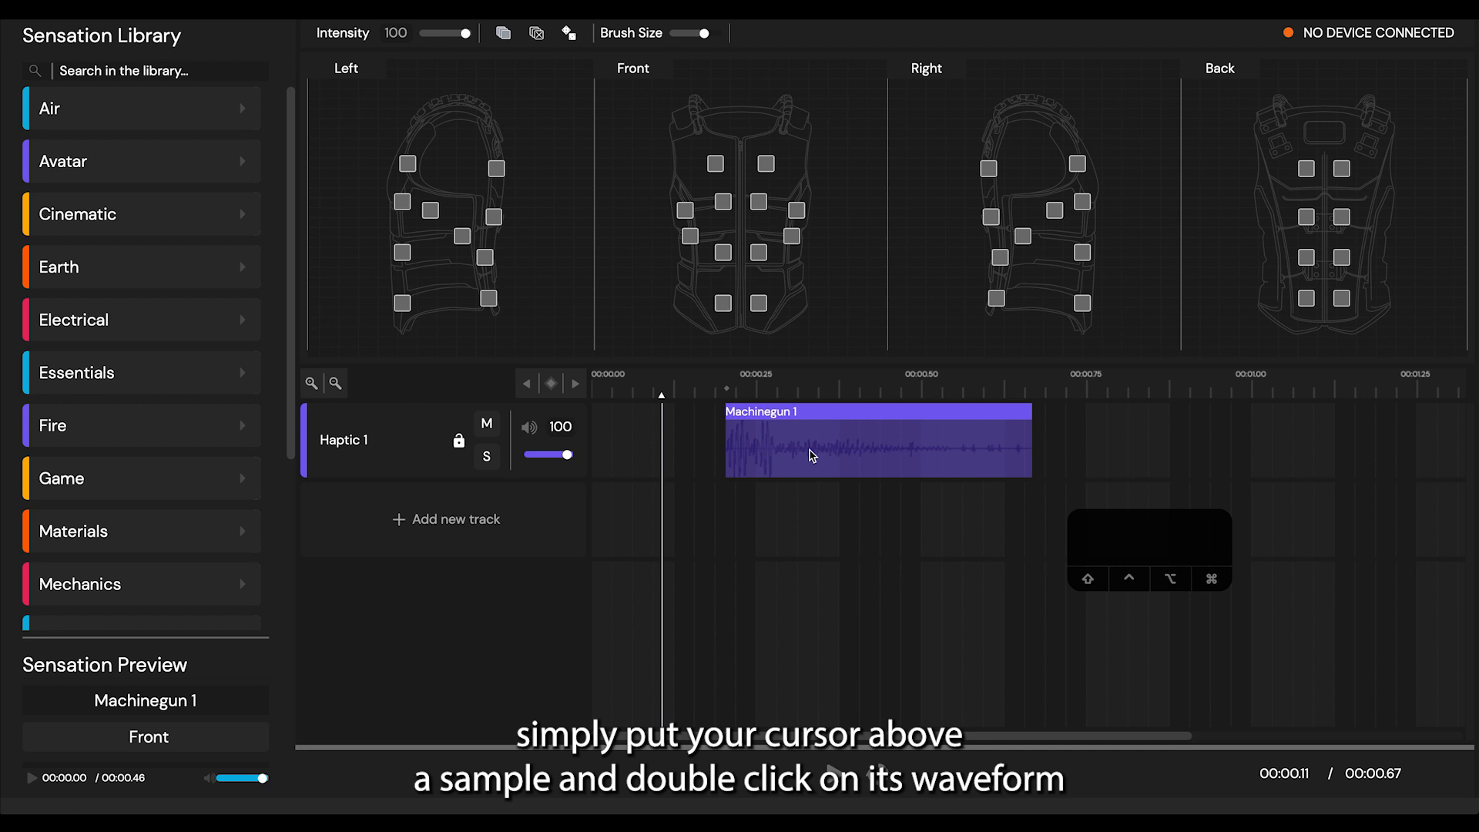
Step: Add a four-point volume envelope to the Machinegun 1 sample, alternating between higher and lower volume
double_click(809, 450)
click(810, 450)
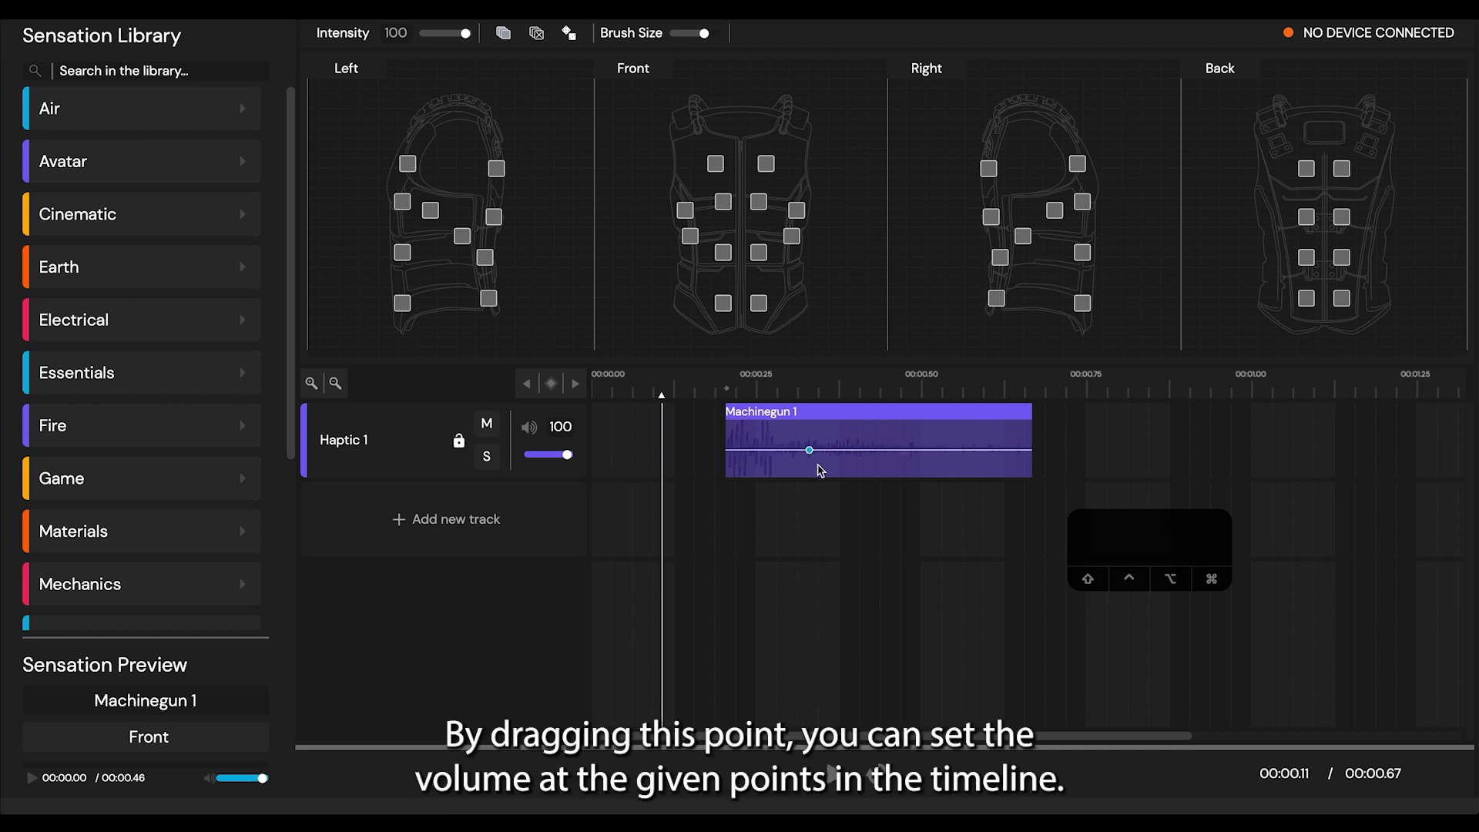
drag(812, 453, 980, 466)
click(845, 436)
click(956, 436)
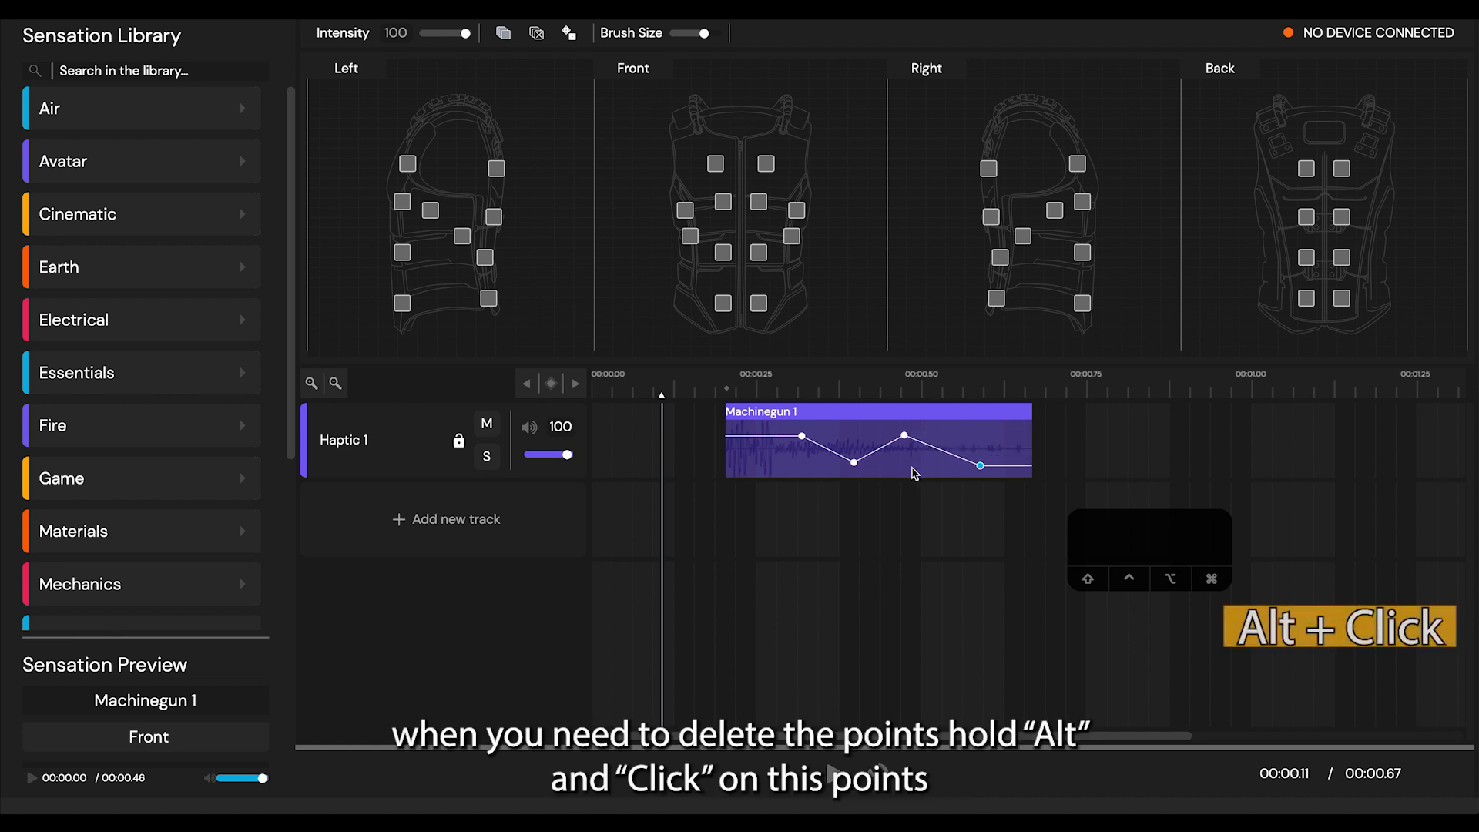
Step: Delete the first two volume envelope points of the Machinegun 1 sample
key(alt)
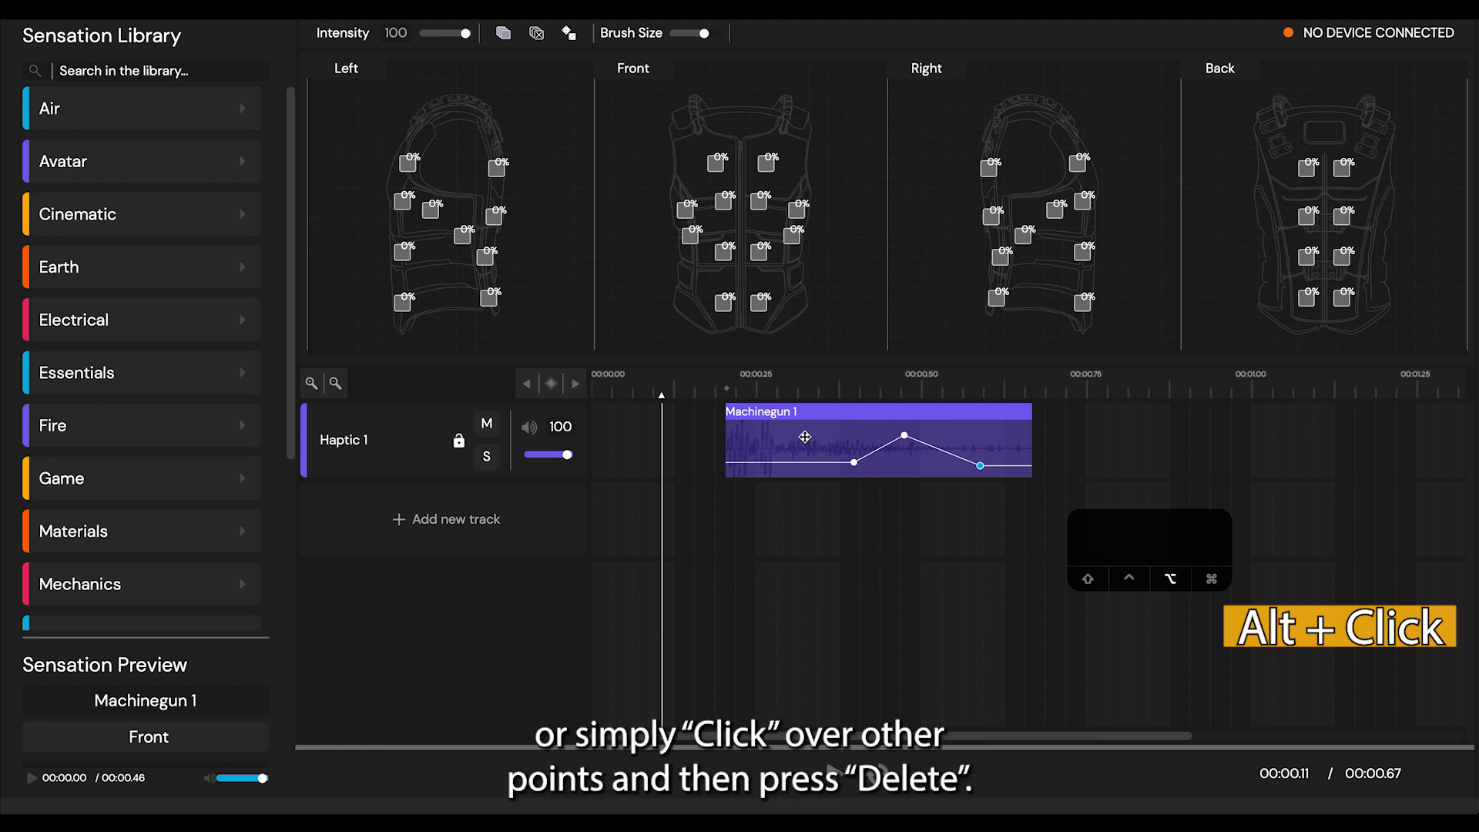
alt+click(809, 437)
click(852, 463)
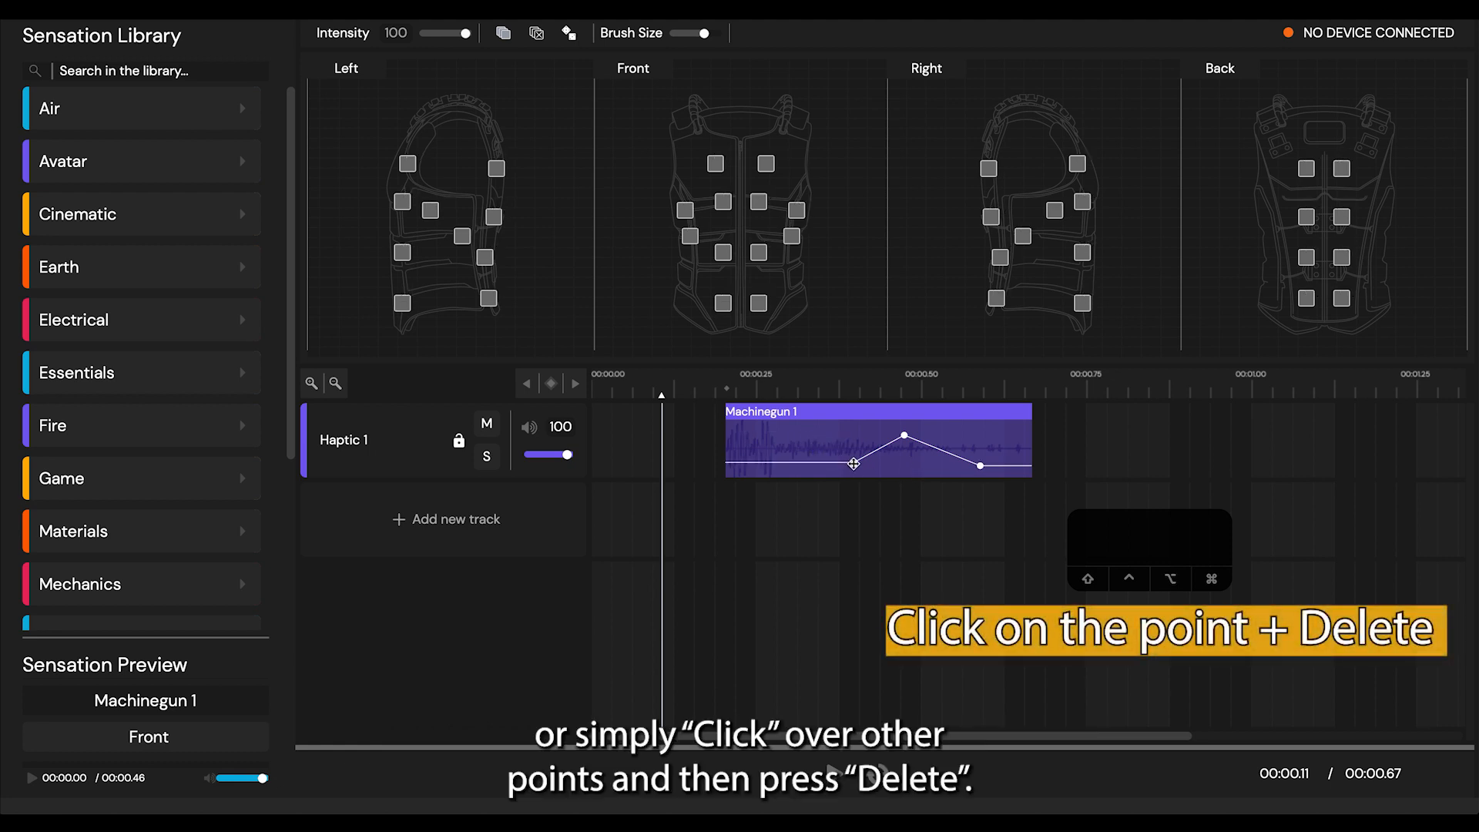
key(Delete)
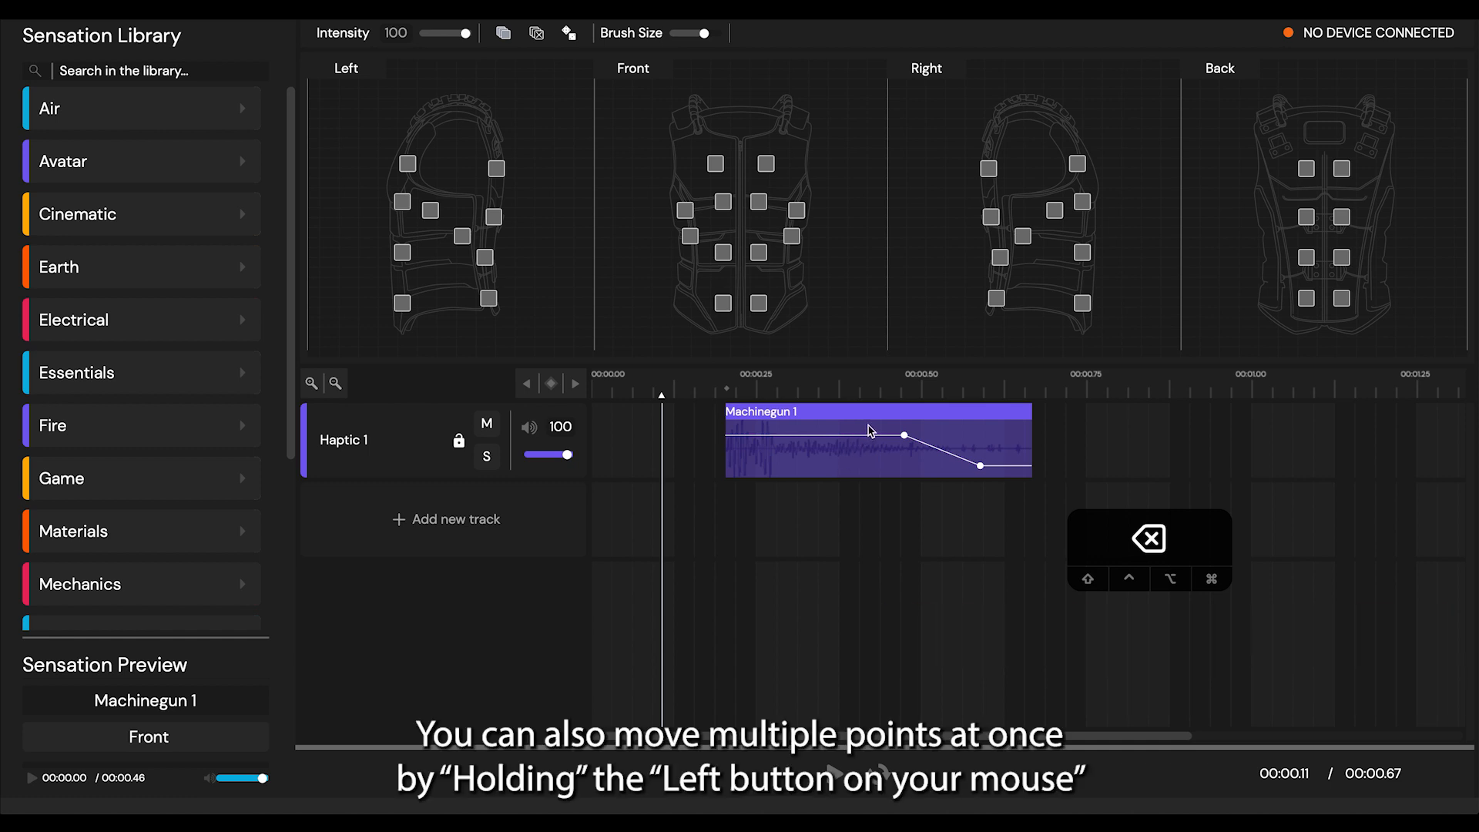
Step: Move the two remaining Machinegun 1 envelope points together to an earlier time, then delete both
drag(868, 424, 993, 475)
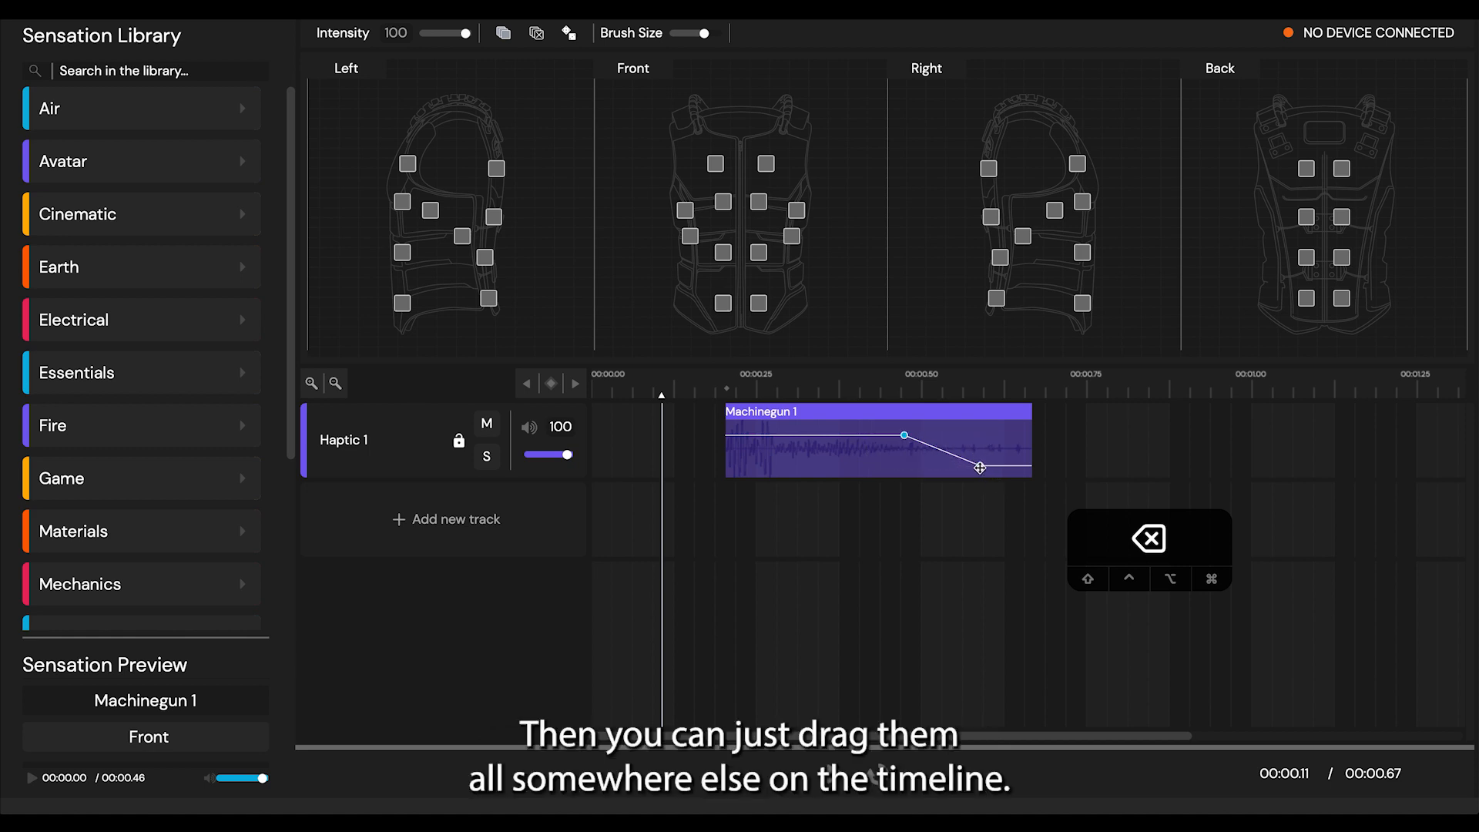
drag(979, 467, 896, 464)
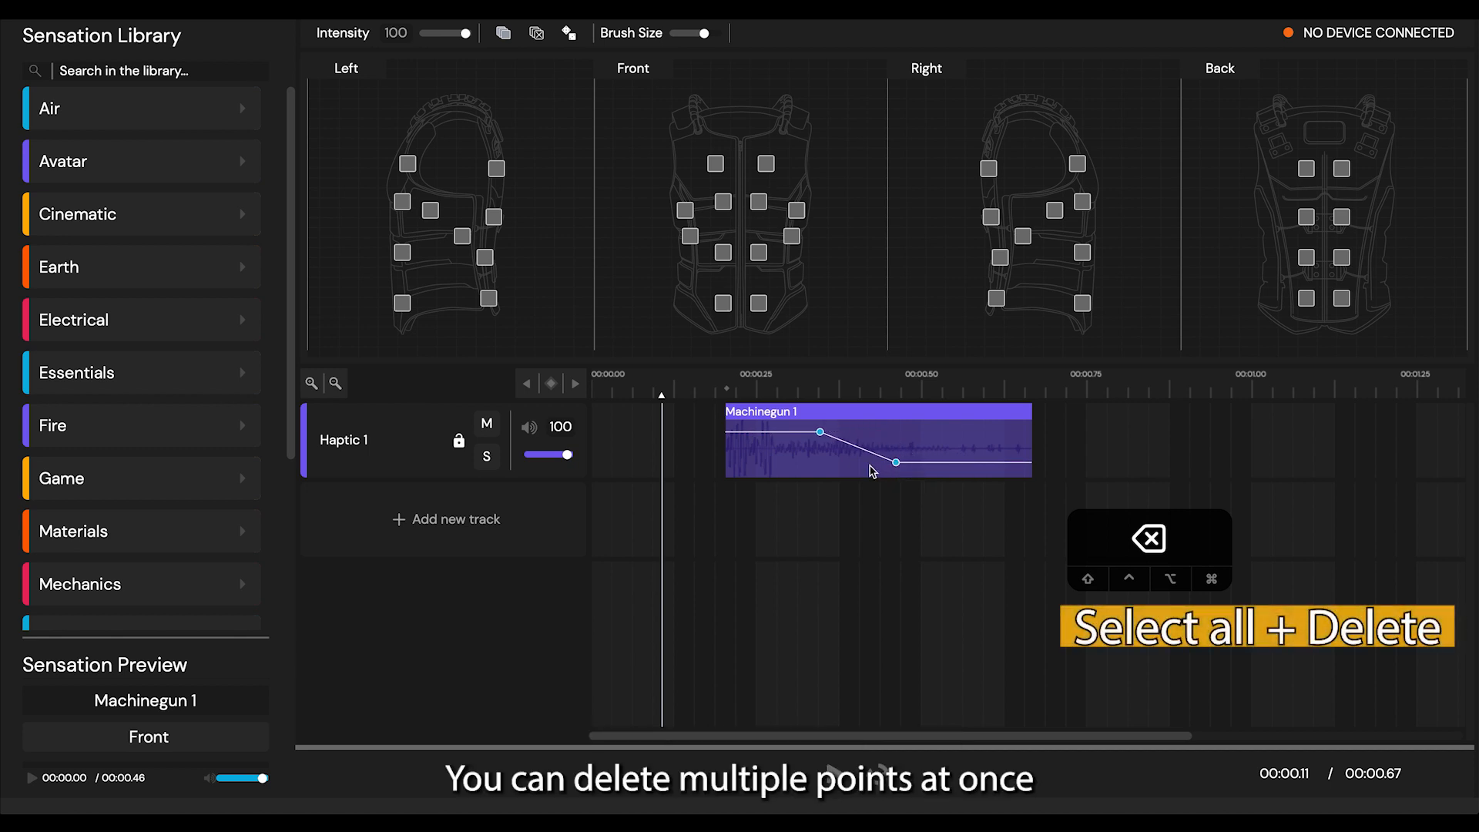
key(BackSpace)
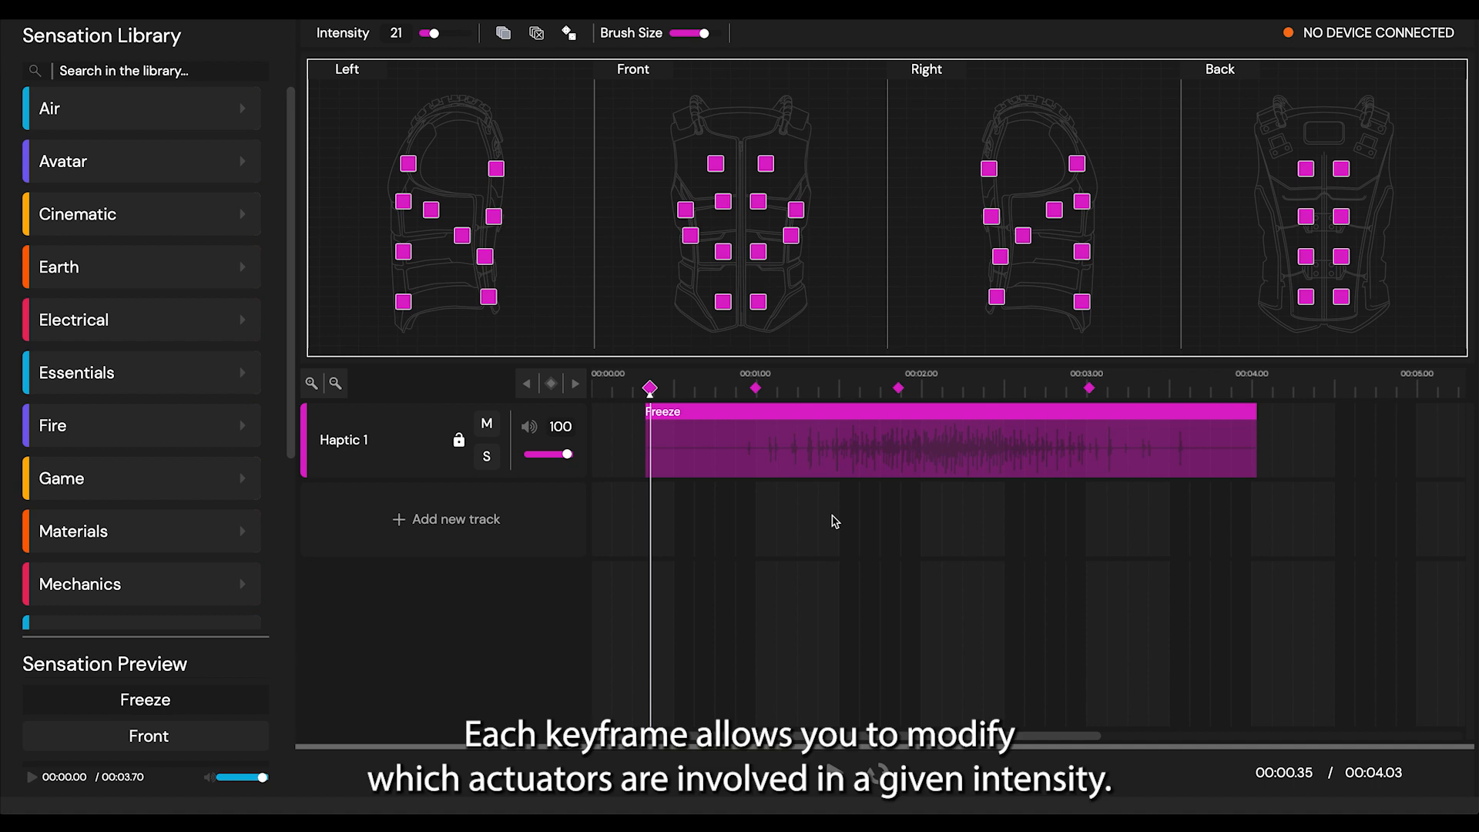
Step: Review the actuators at the Freeze sample's second, third and fourth keyframes, then play the sensation from about 00:00.21
click(755, 388)
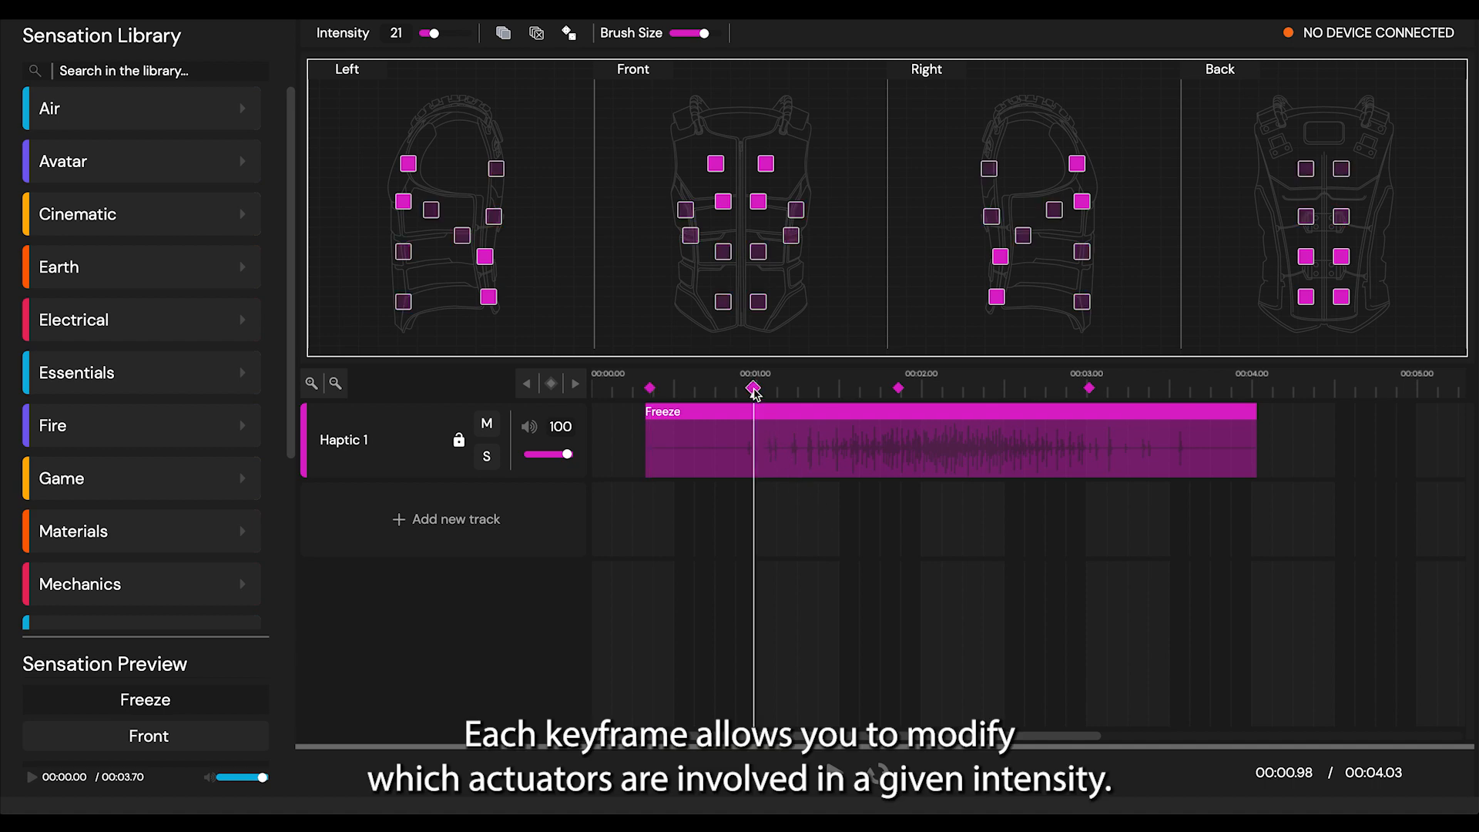
click(898, 388)
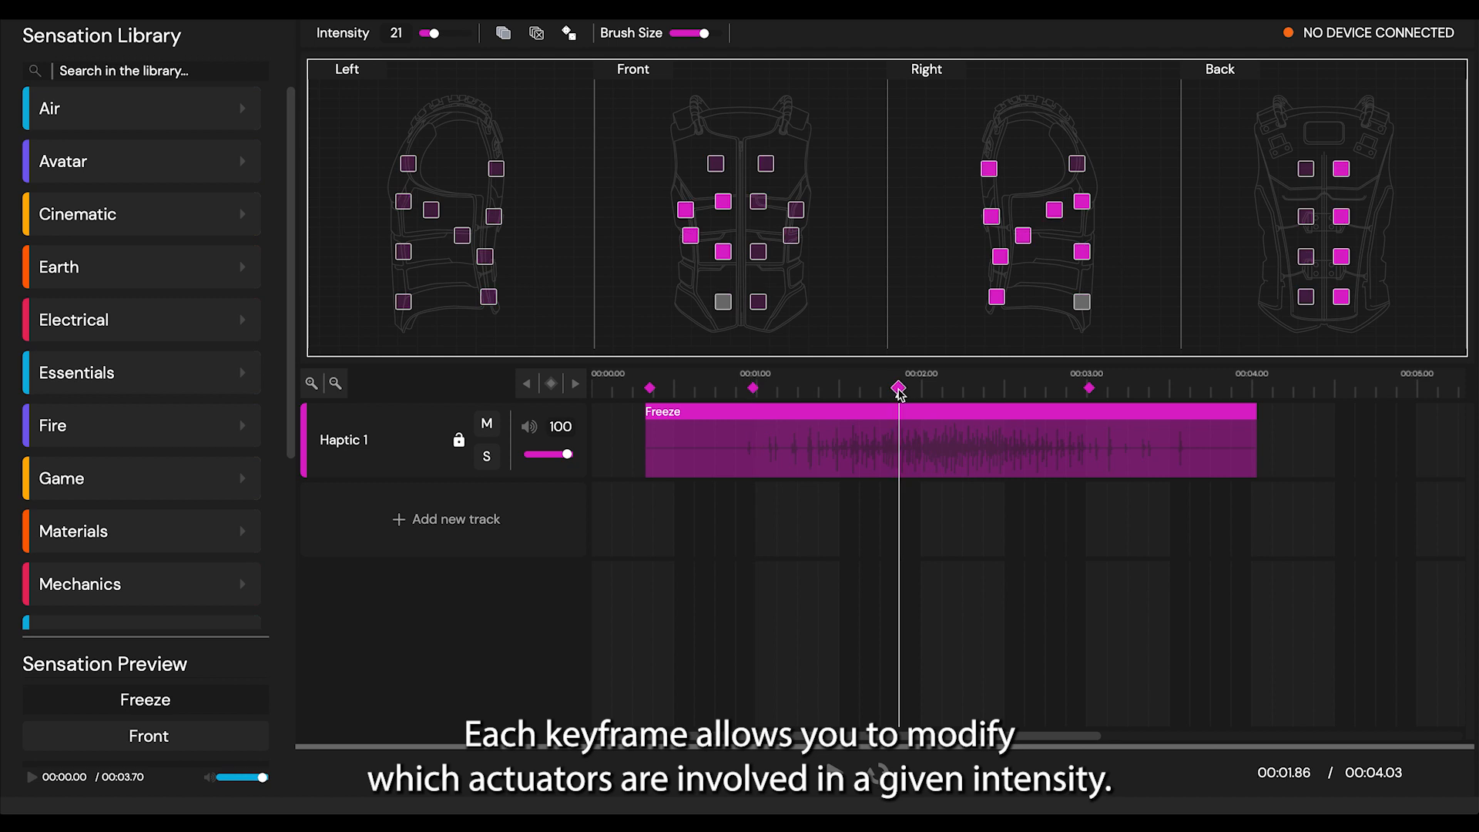
click(1090, 389)
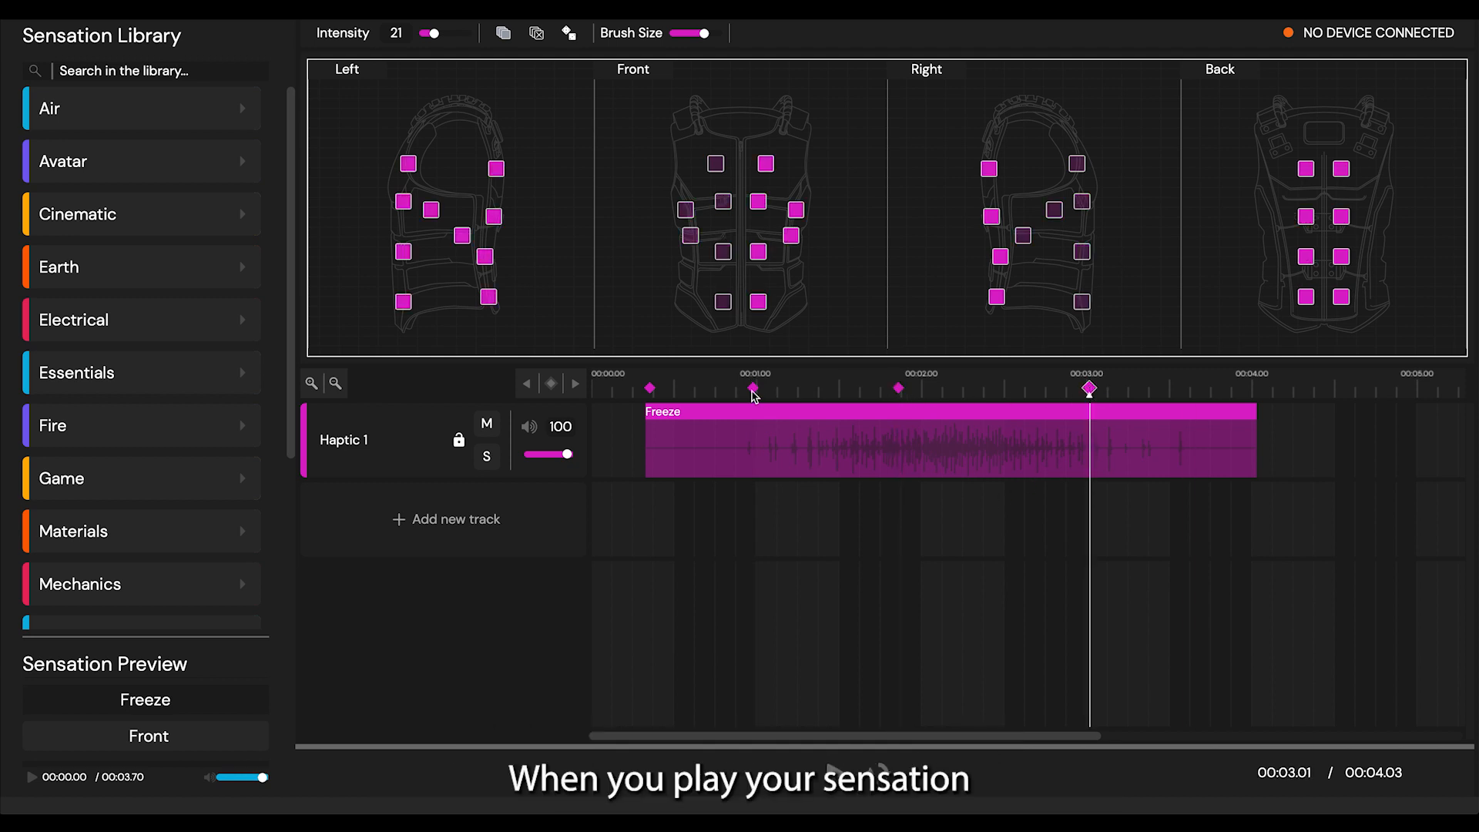
click(626, 393)
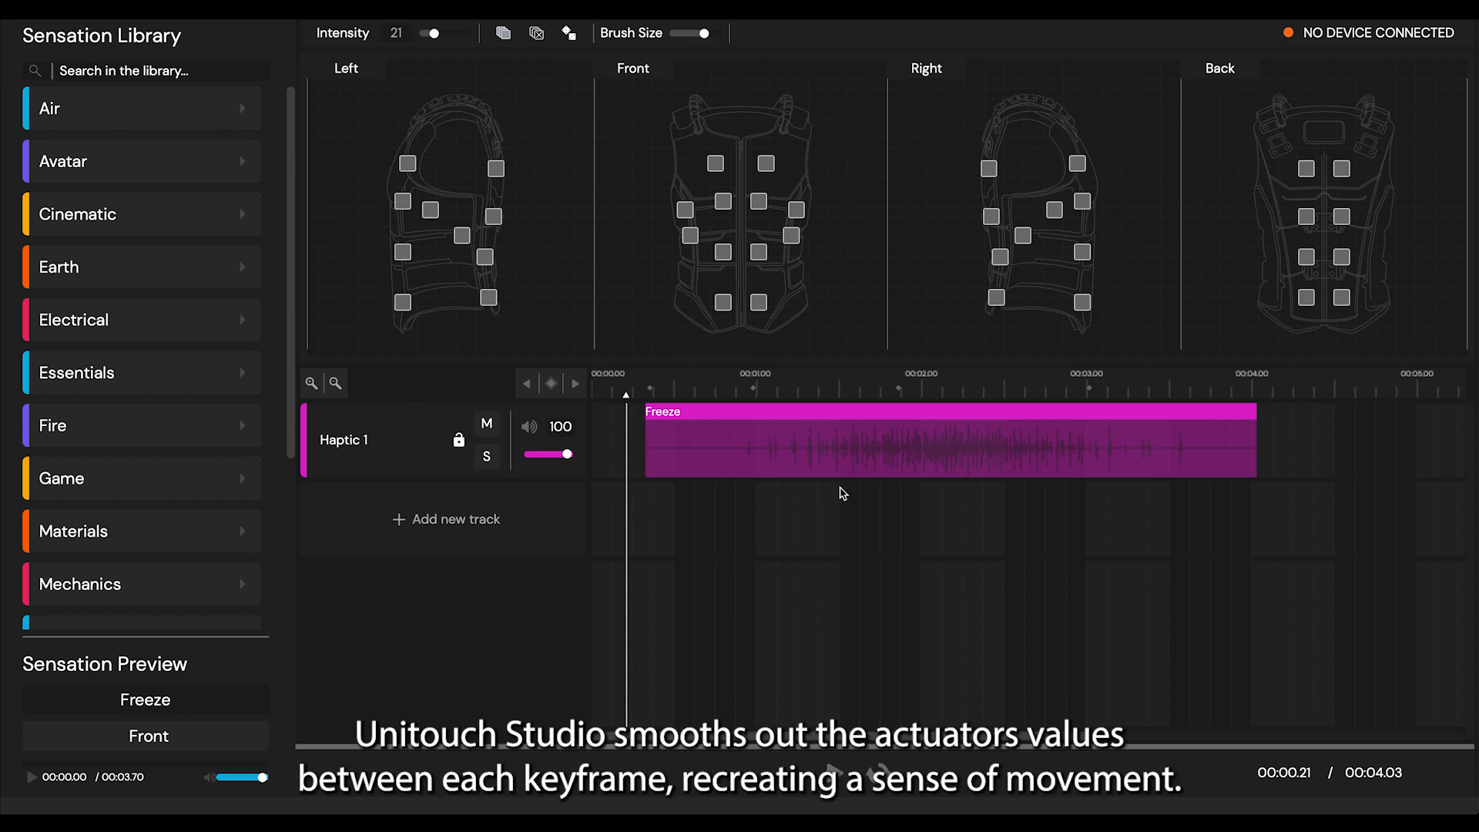
key(space)
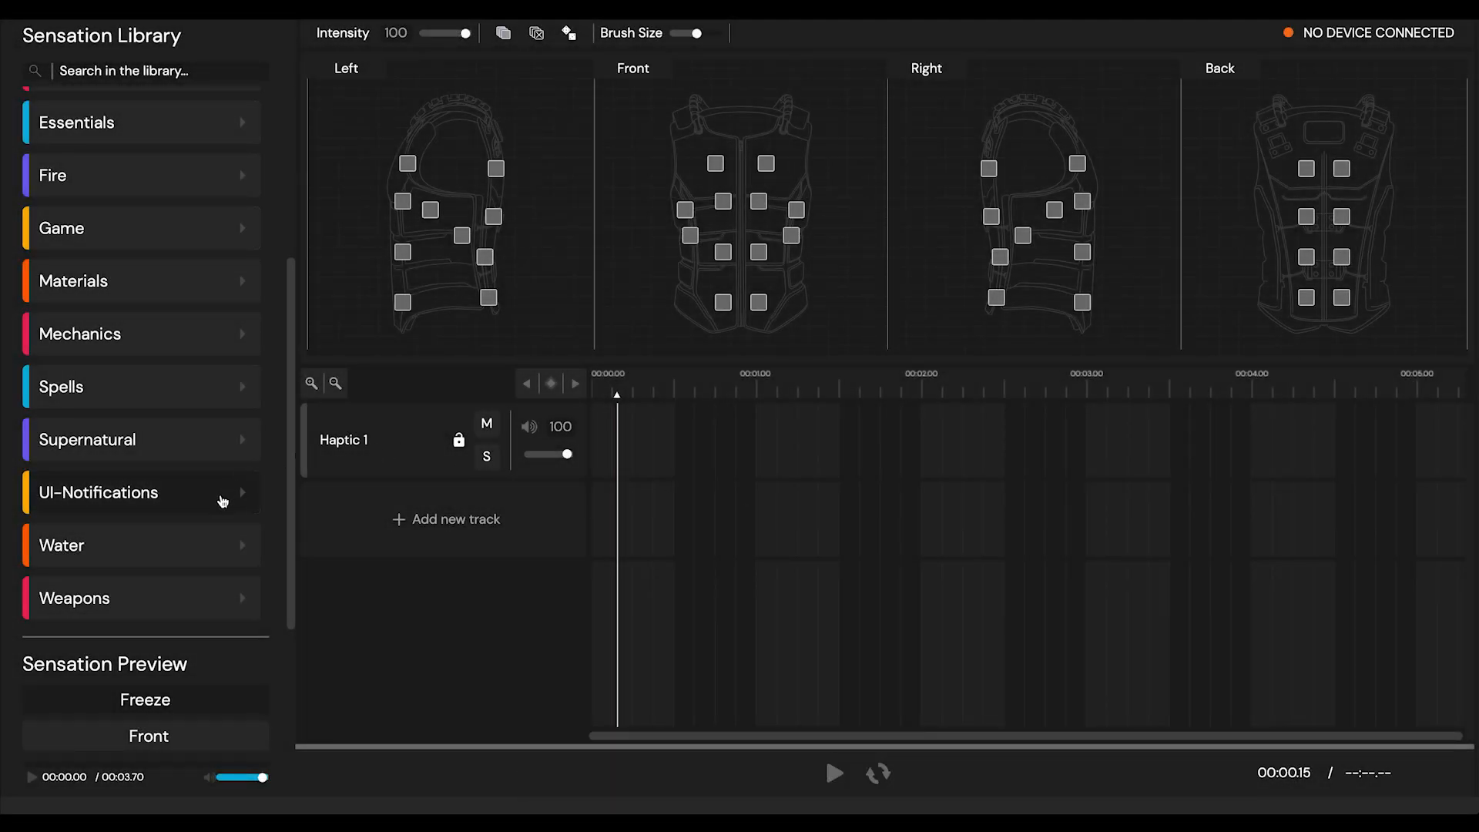
Step: Place the Freeze sample from the Water category on the Haptic 1 track at about 00:00.47
click(201, 545)
scroll(199, 539, down, 3)
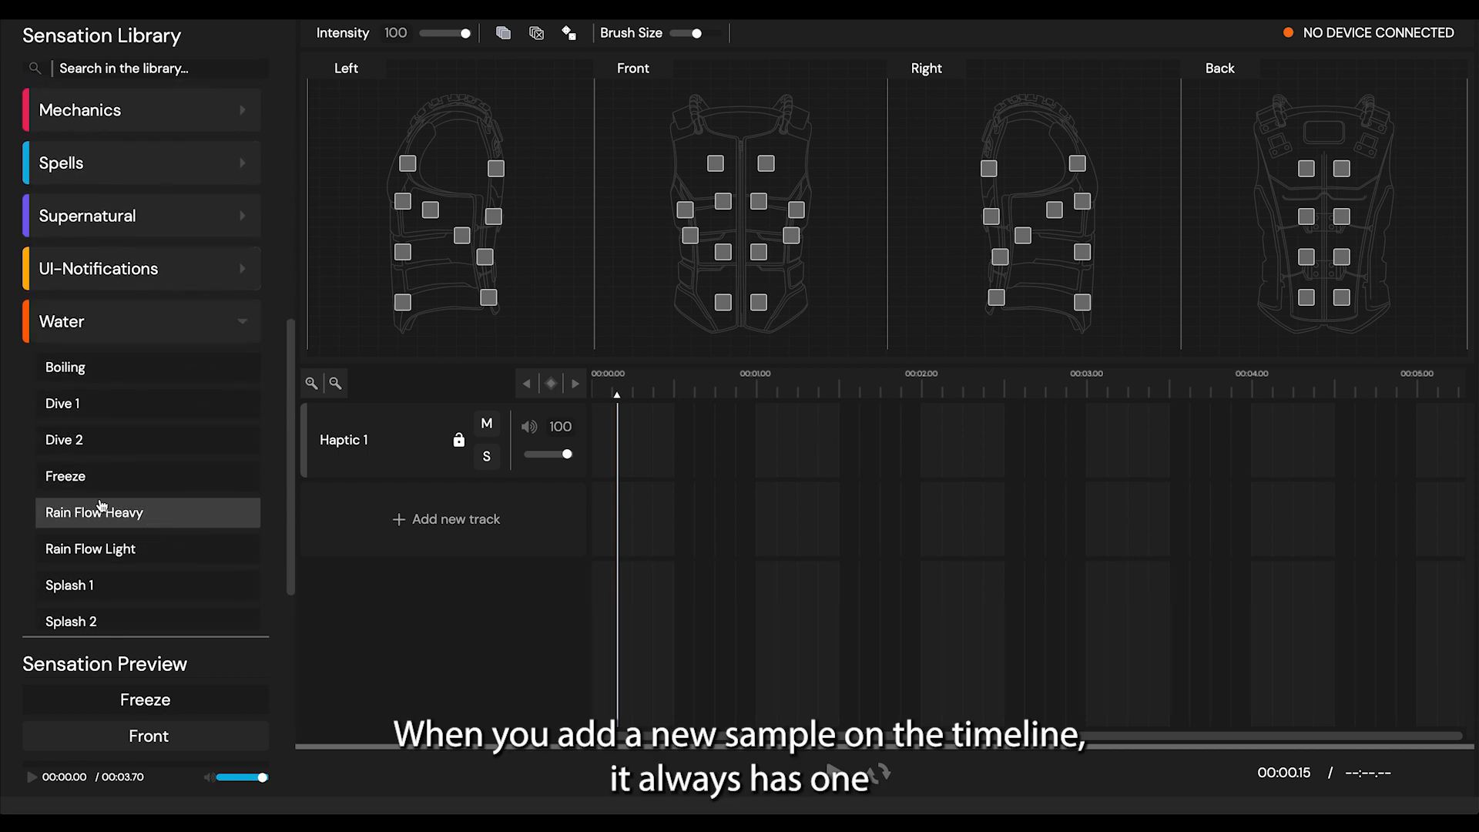
drag(93, 512, 670, 451)
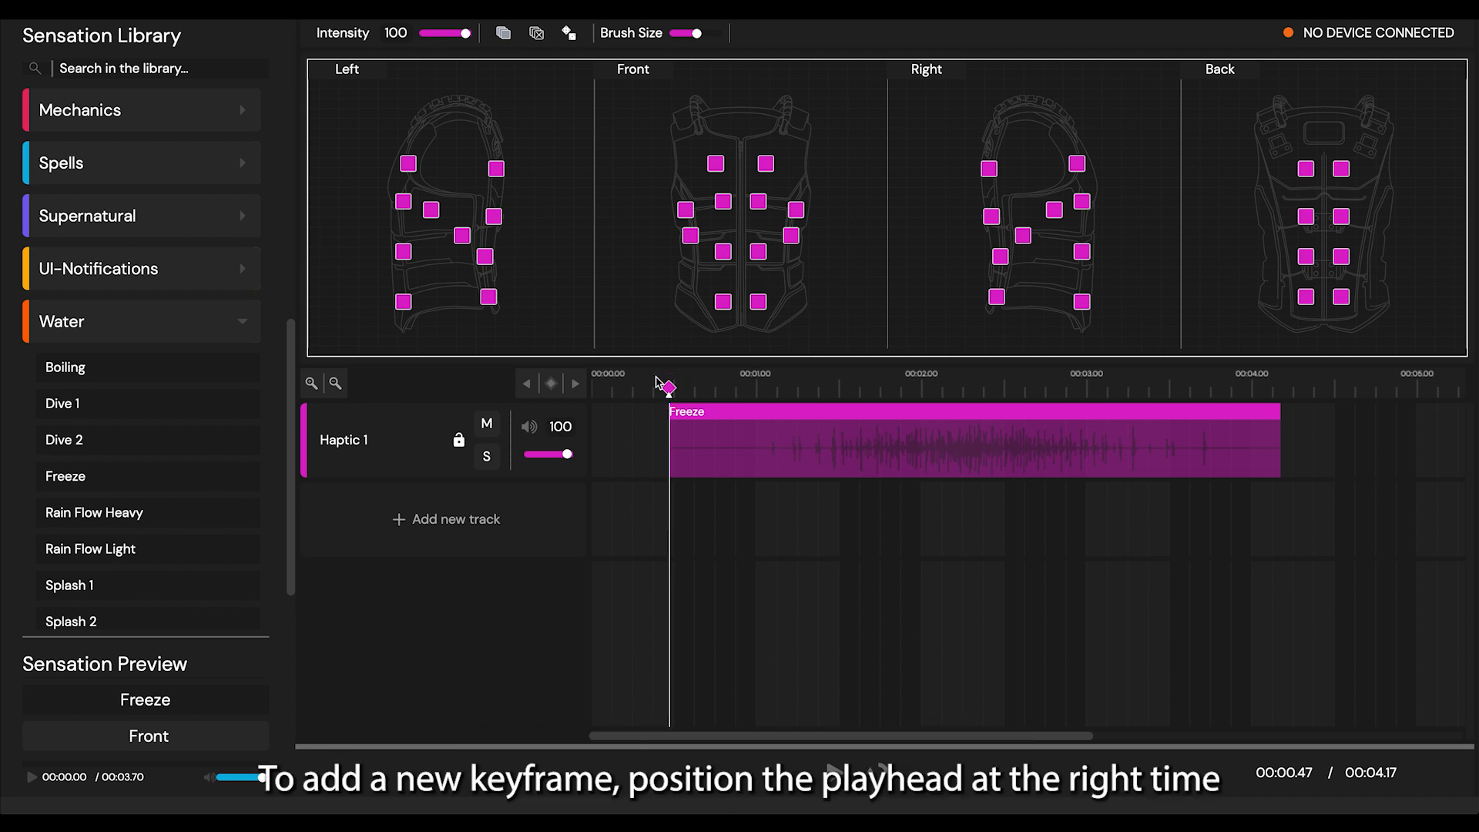
Step: Add a new keyframe to the Freeze sample at about 00:01.60 and select it
click(858, 399)
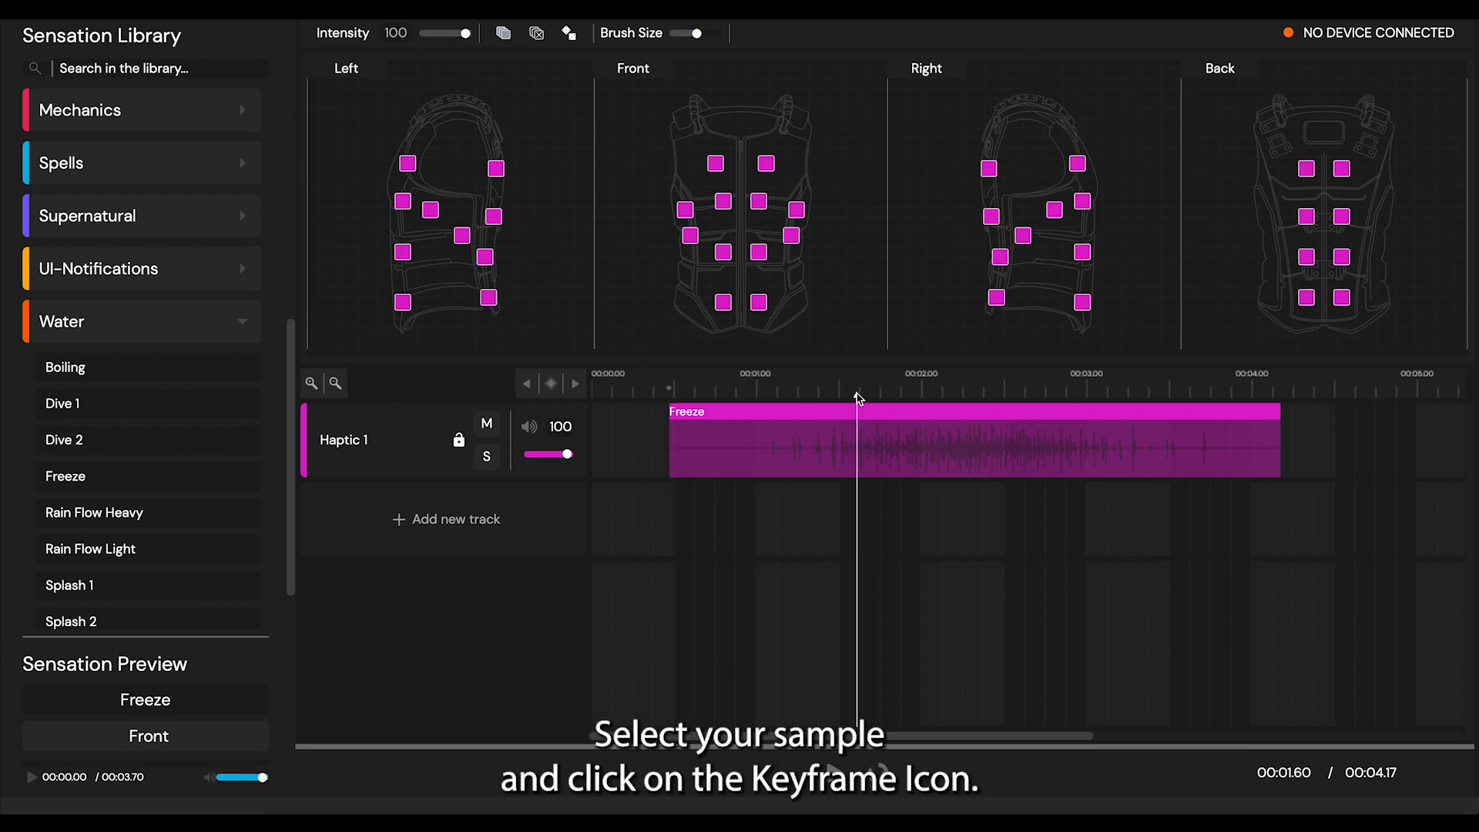
click(860, 420)
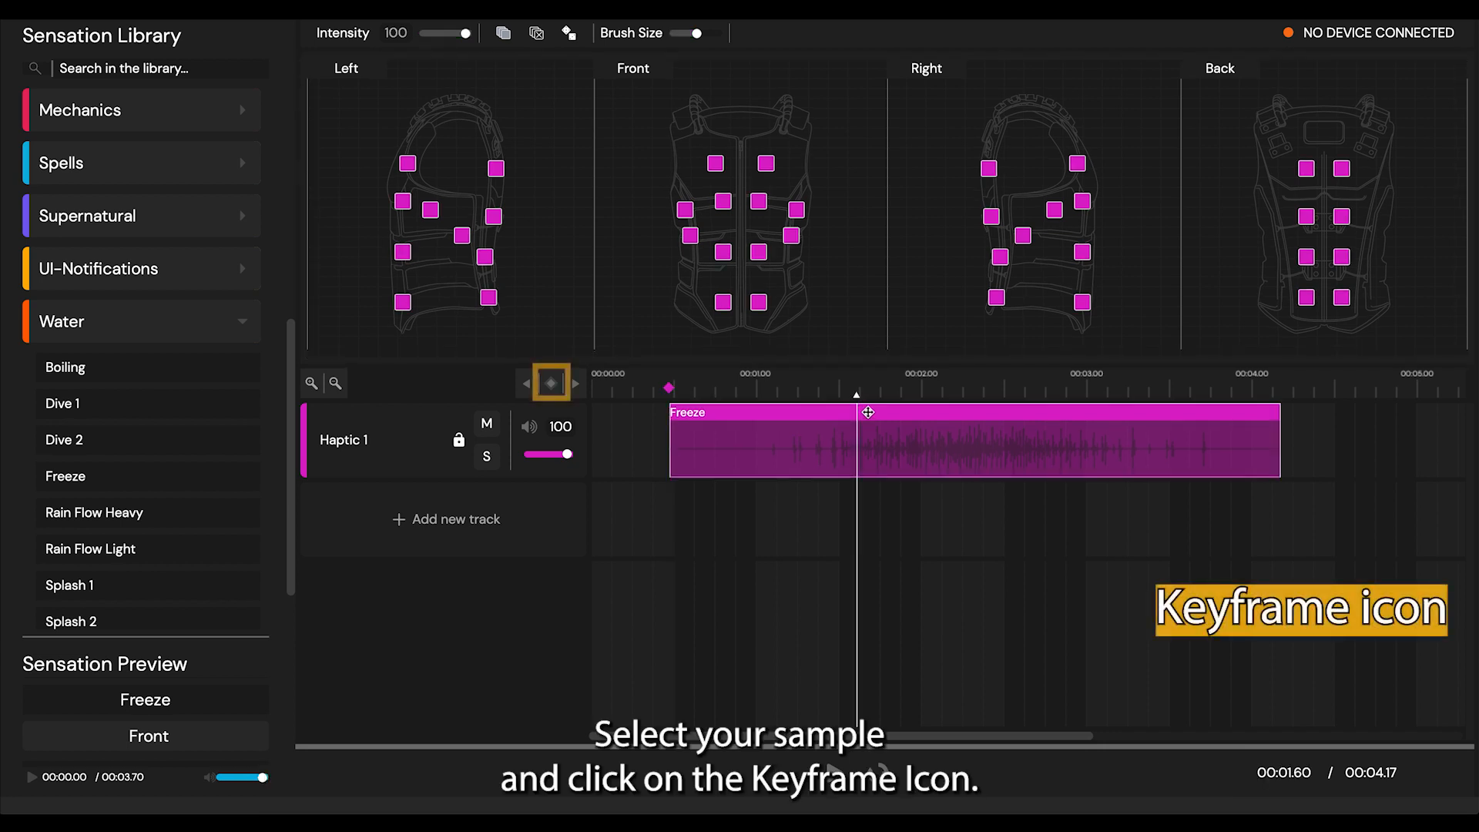
click(550, 382)
click(551, 384)
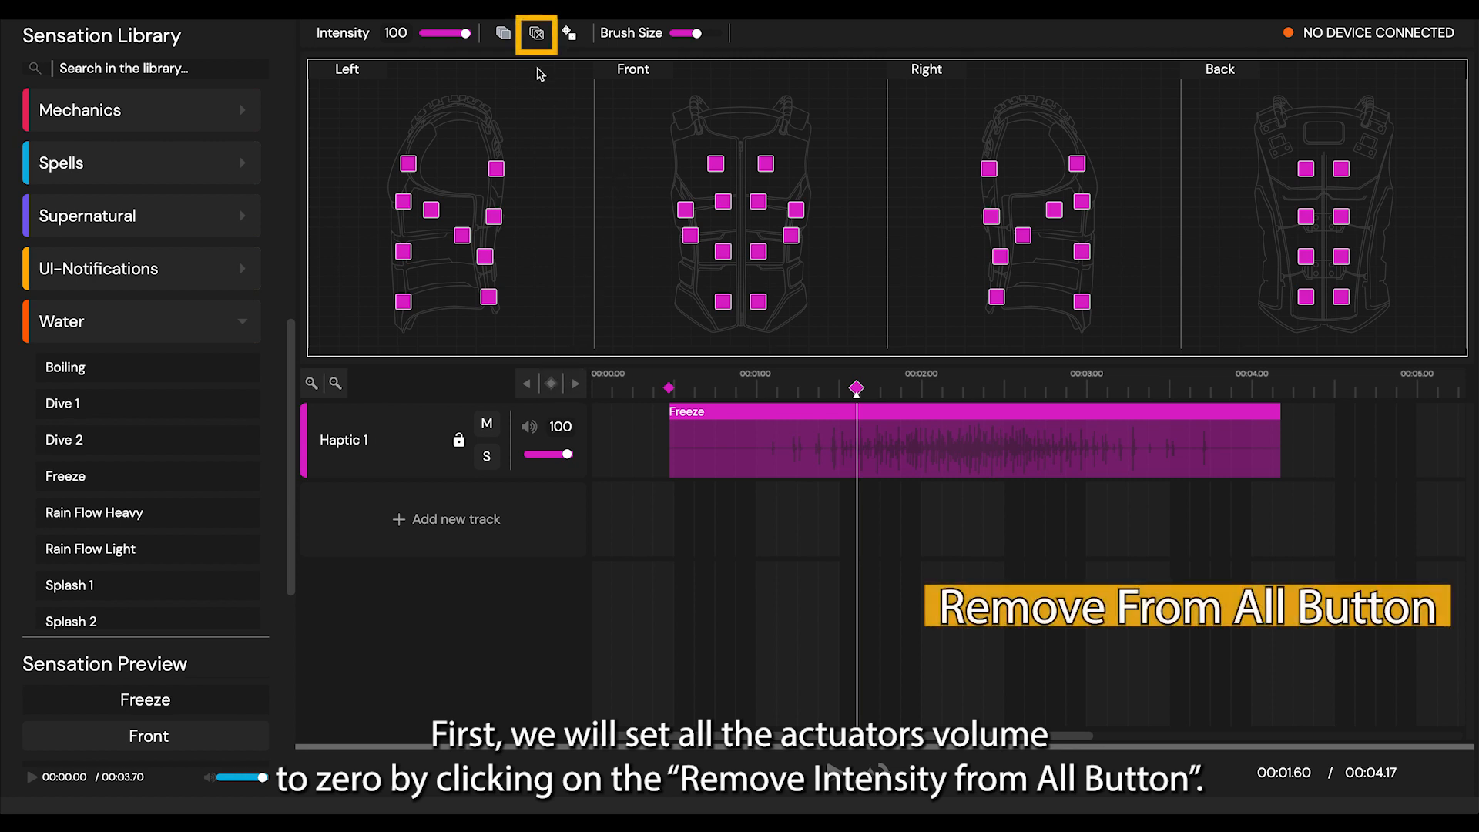
Step: Remove the intensity from all actuators at the second Freeze keyframe, then apply intensity 100 to all of them
click(536, 35)
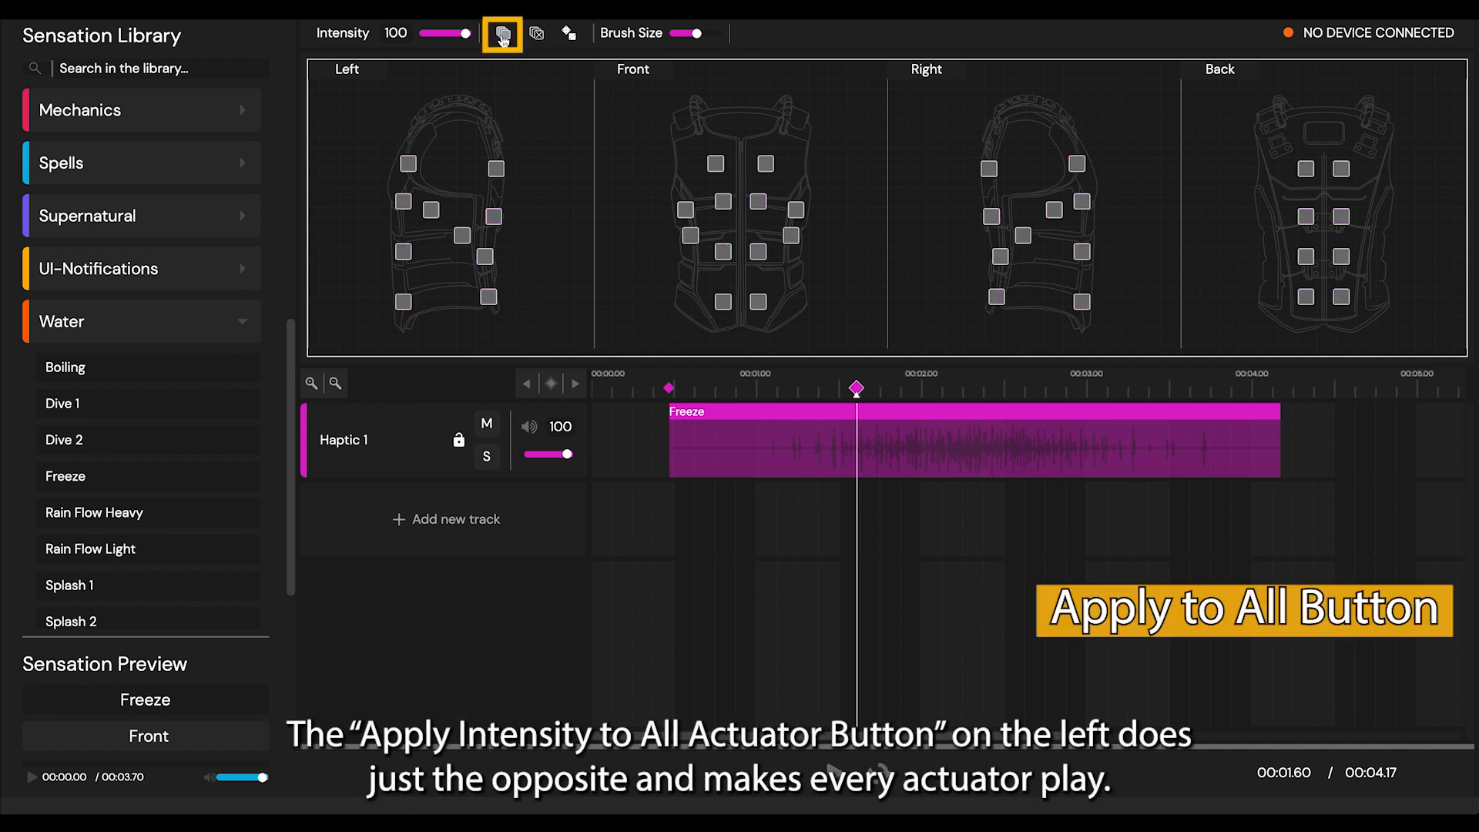
click(502, 35)
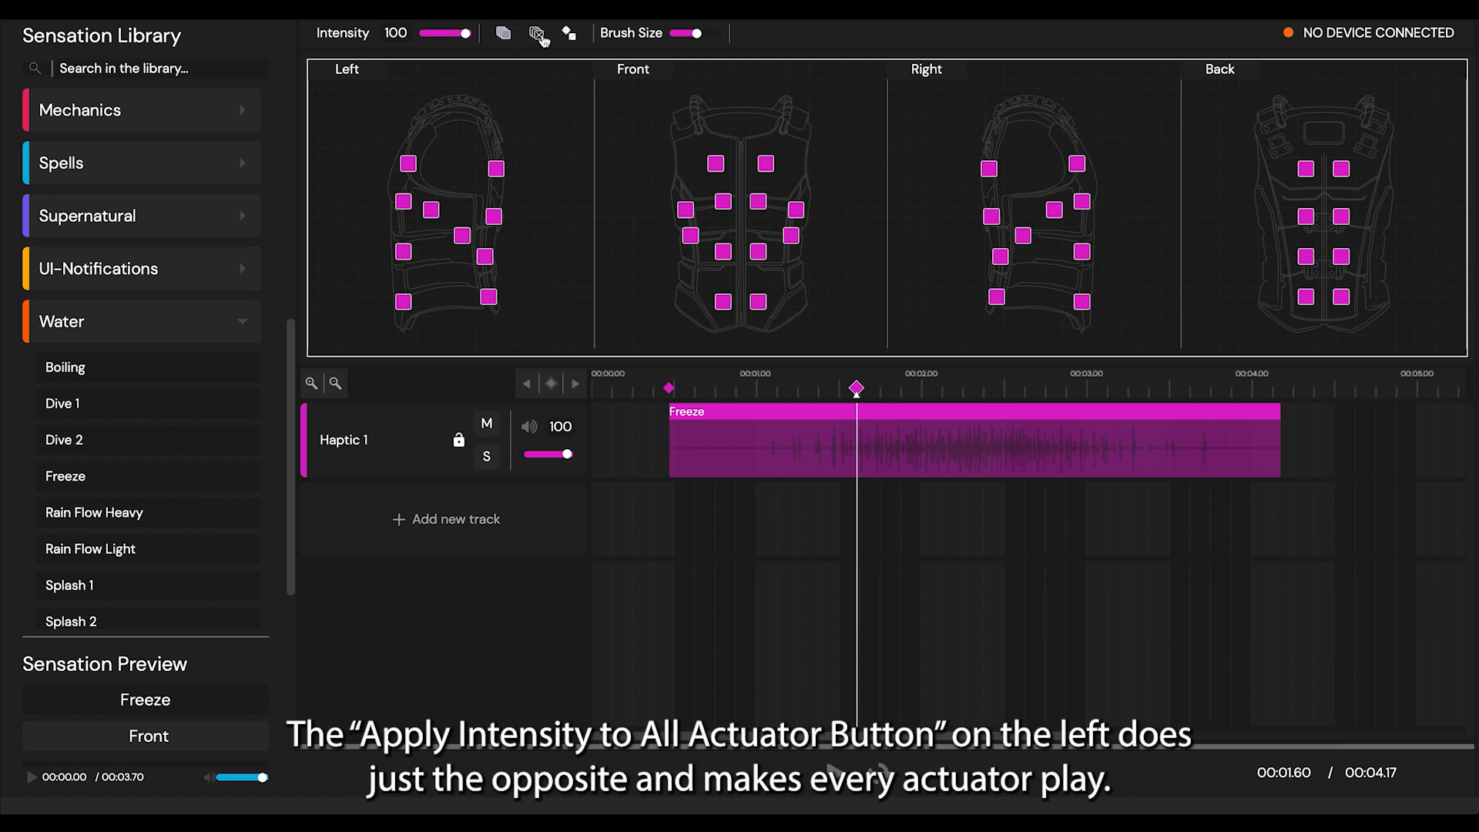
Step: Randomize the intensities of all actuators at the second Freeze keyframe several times
click(569, 36)
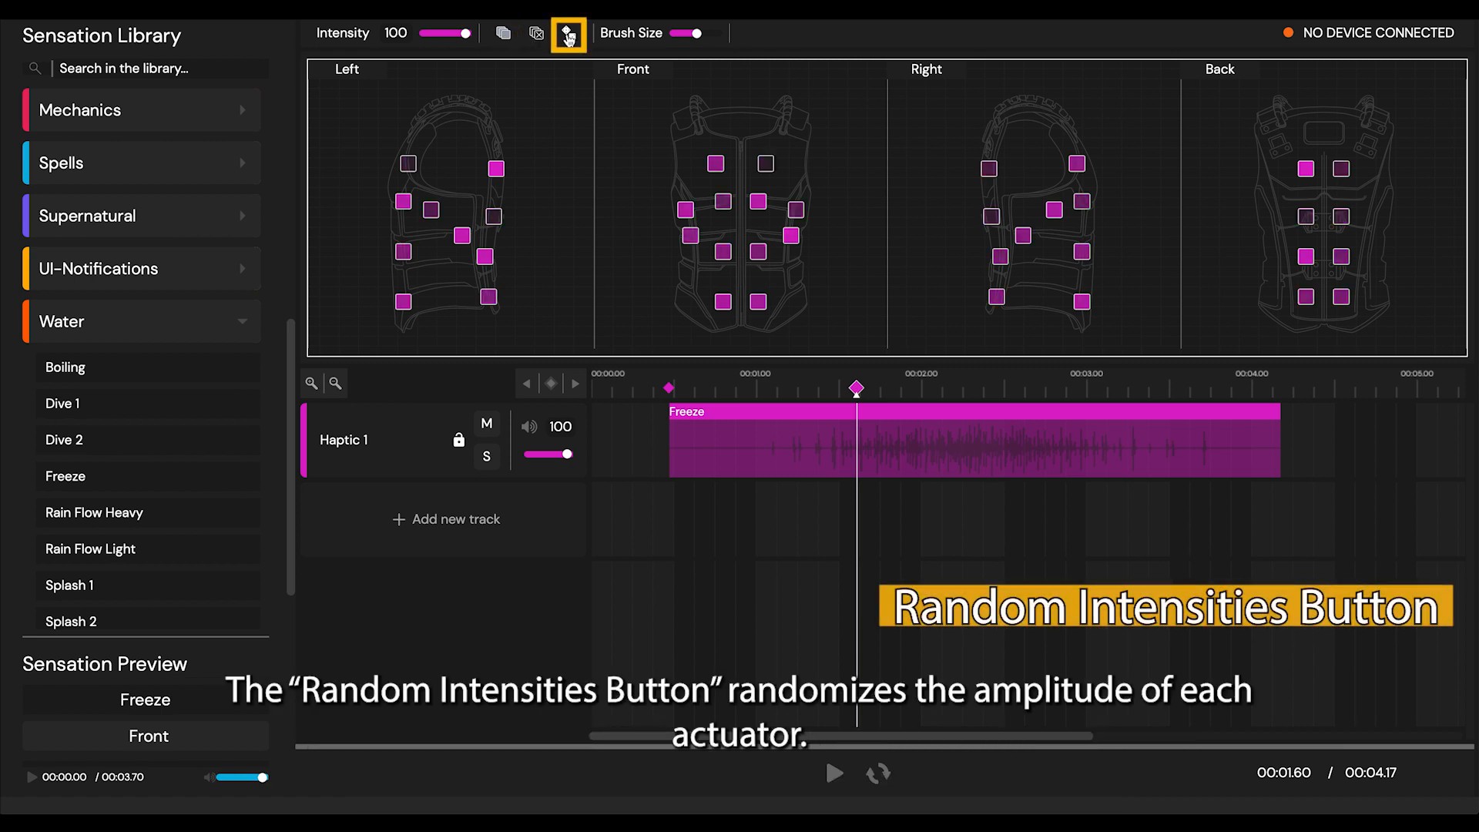
click(568, 35)
click(569, 35)
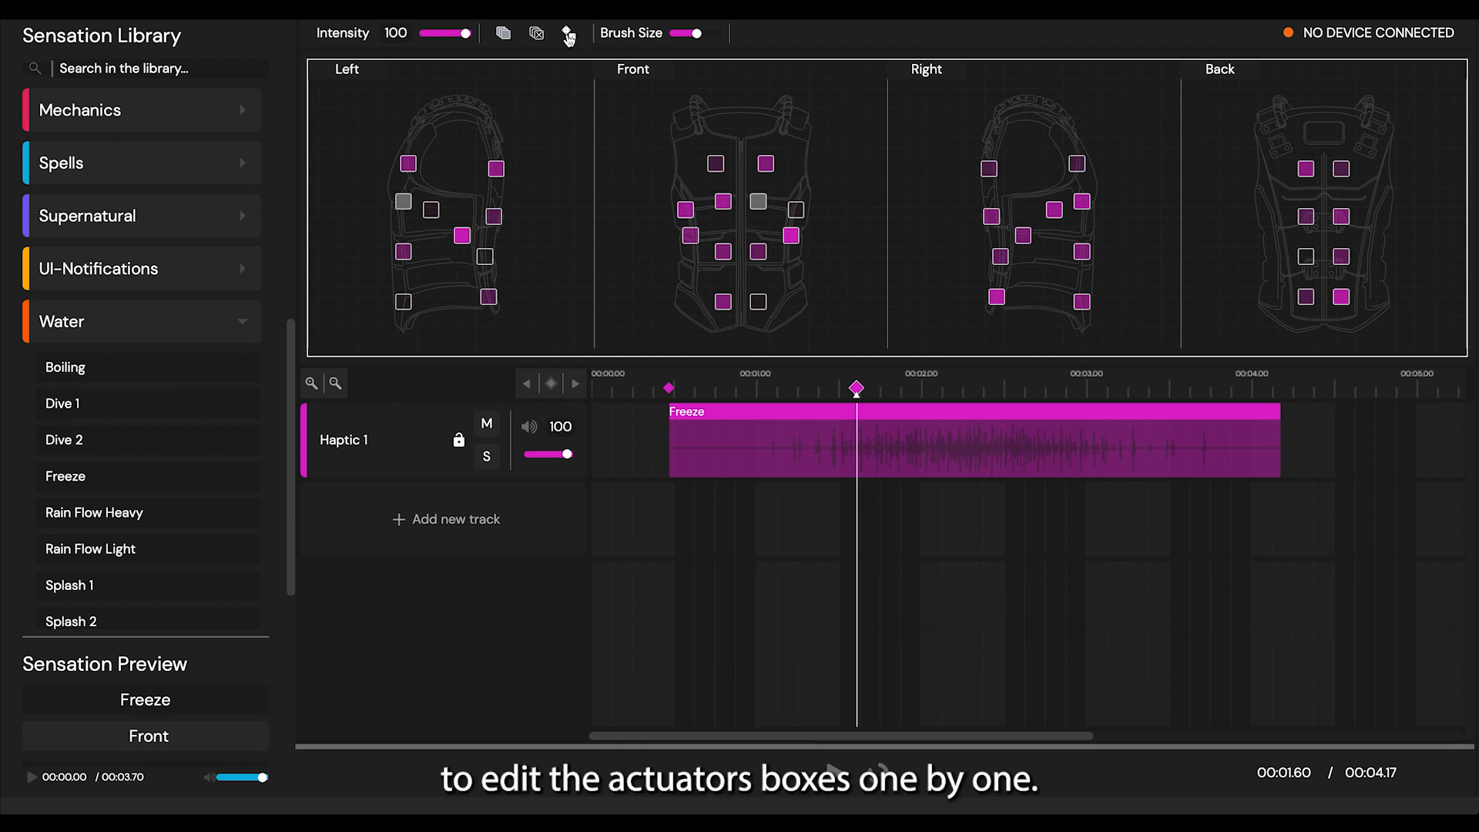
Step: Brush intensity 100 down the centre actuators of the Front view, then intensity 37 down the right-hand column of the Left view
mouse_move(703, 137)
mouse_down()
mouse_move(770, 218)
mouse_move(732, 257)
mouse_move(730, 323)
mouse_up()
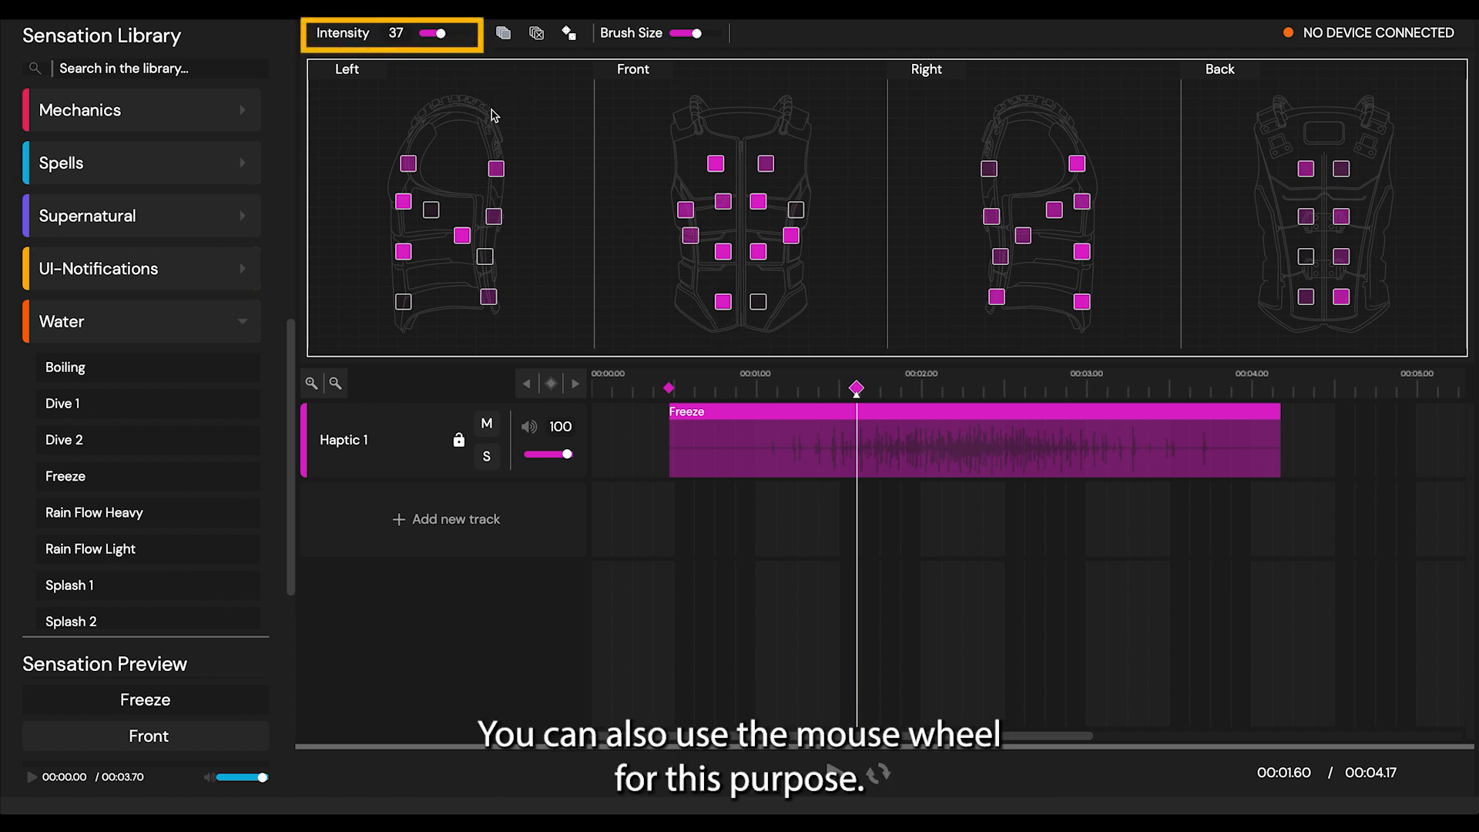
drag(490, 170, 484, 282)
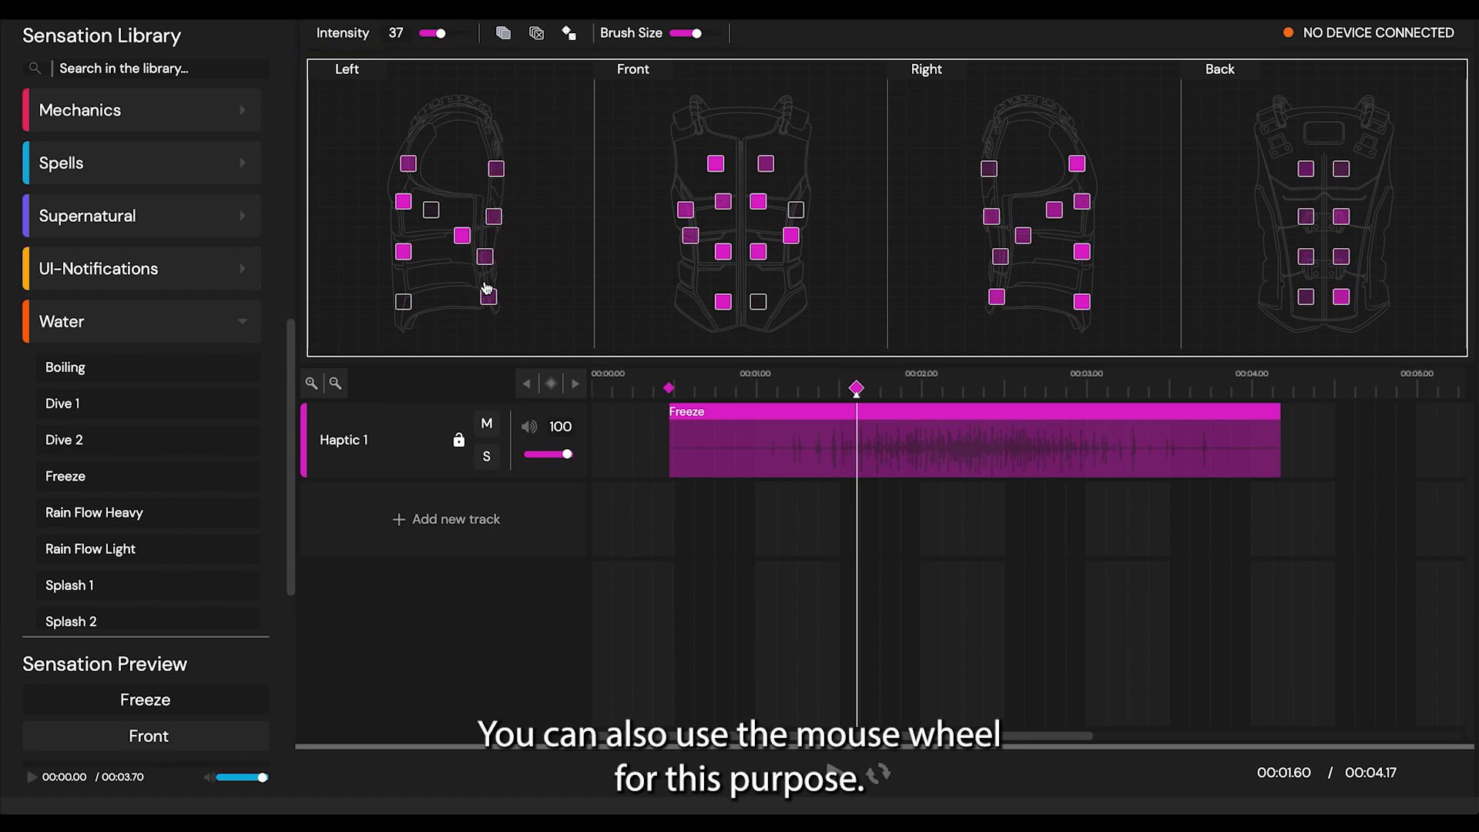
mouse_move(486, 288)
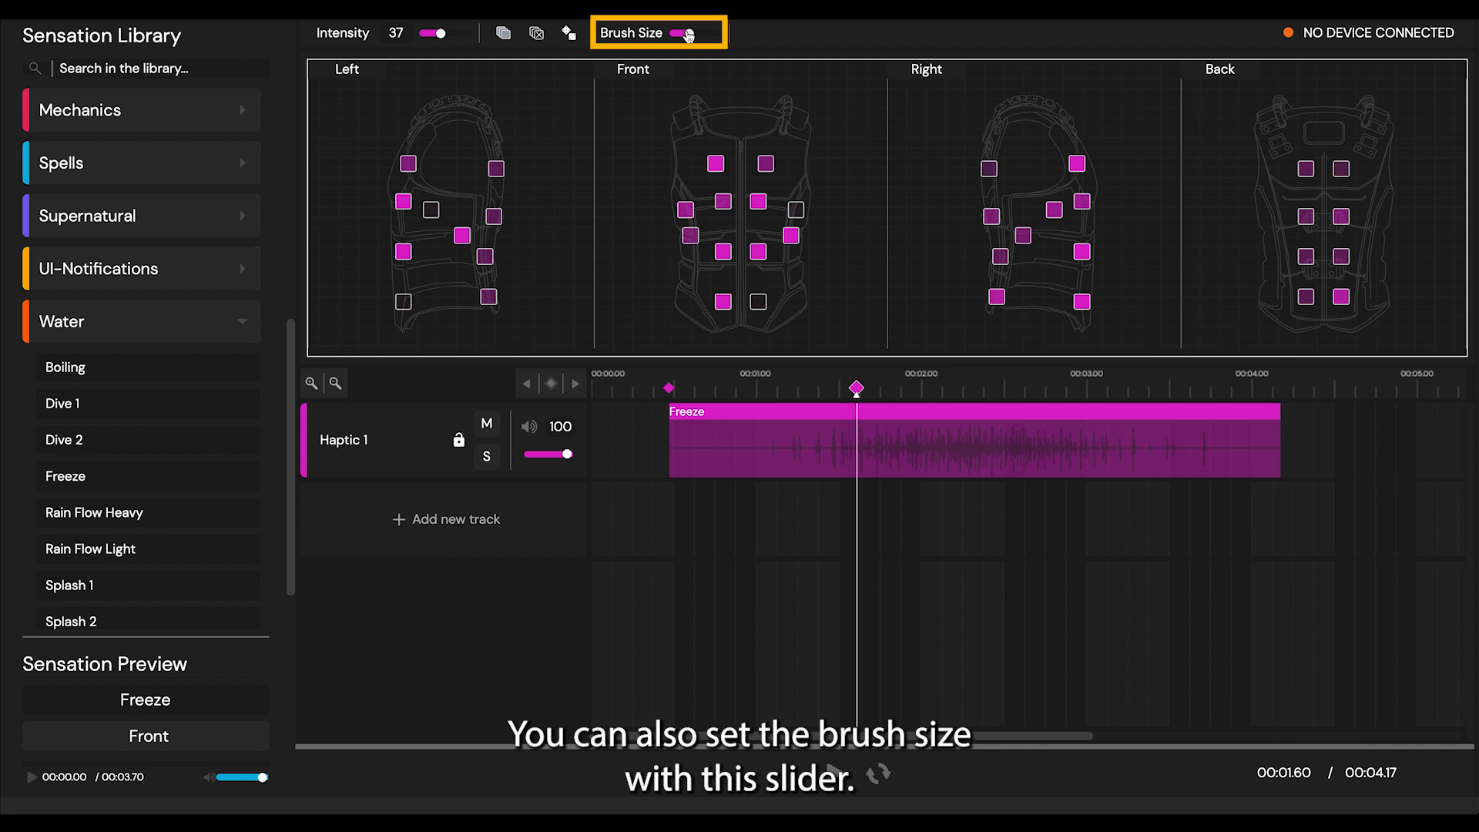
Step: Reduce the brush size slightly and brush intensity 37 down the Front view's left-centre actuators, stopping above the lowest one
drag(688, 35, 683, 35)
drag(713, 156, 725, 259)
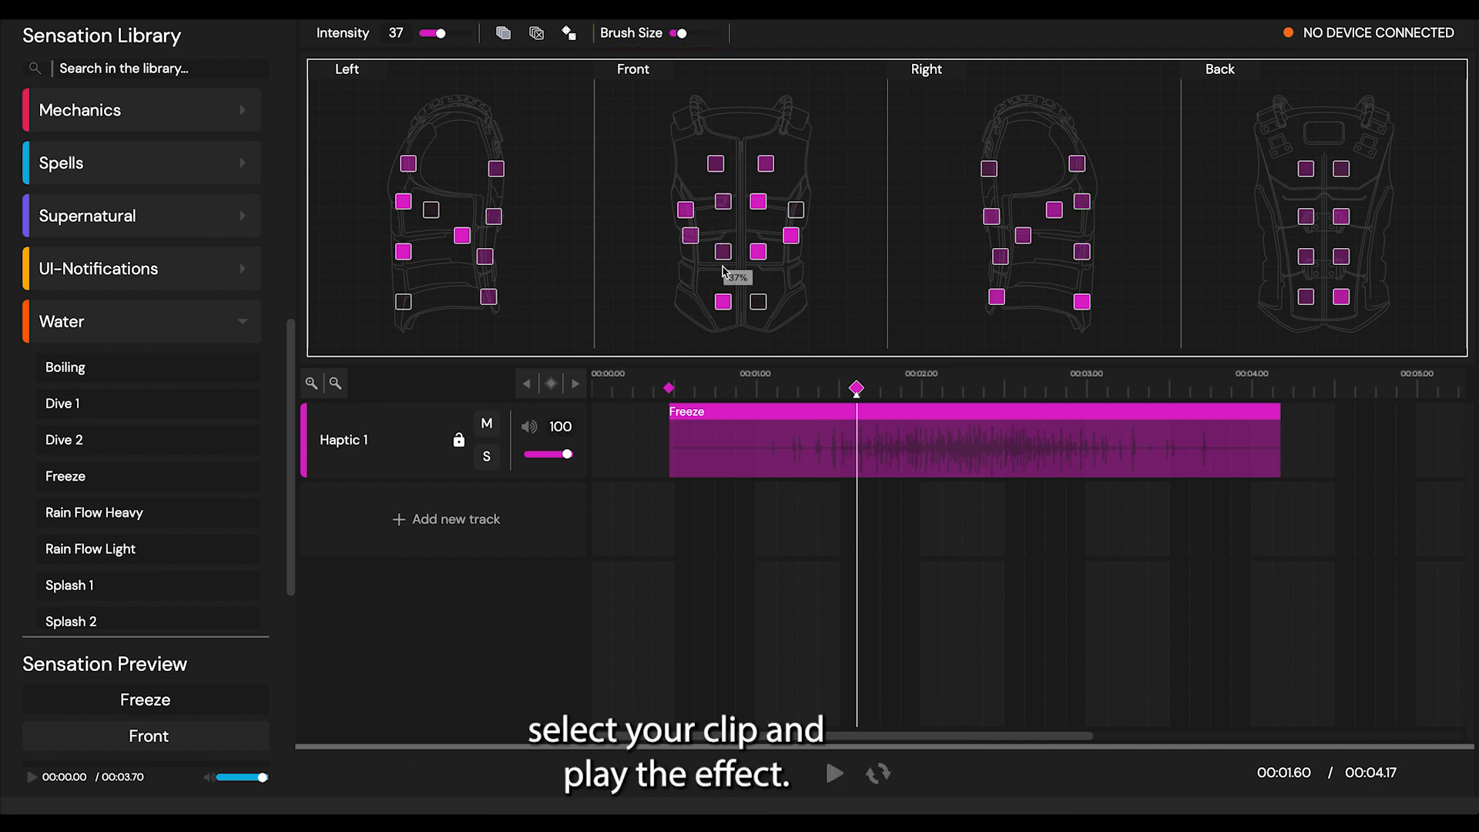
Step: Select the Freeze clip and play the effect from just before its start to preview the smoothing between keyframes
click(681, 408)
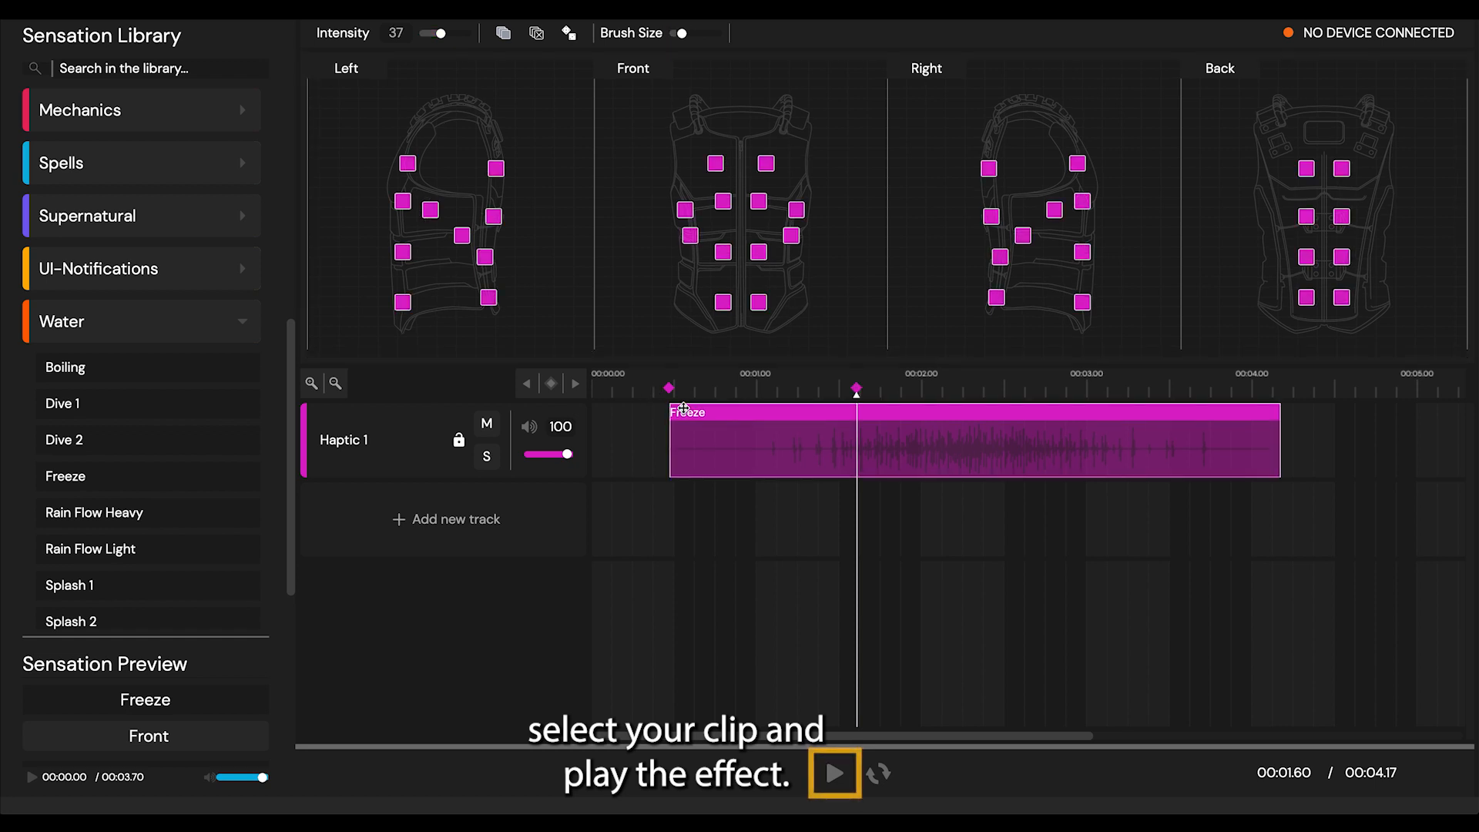
click(639, 395)
key(space)
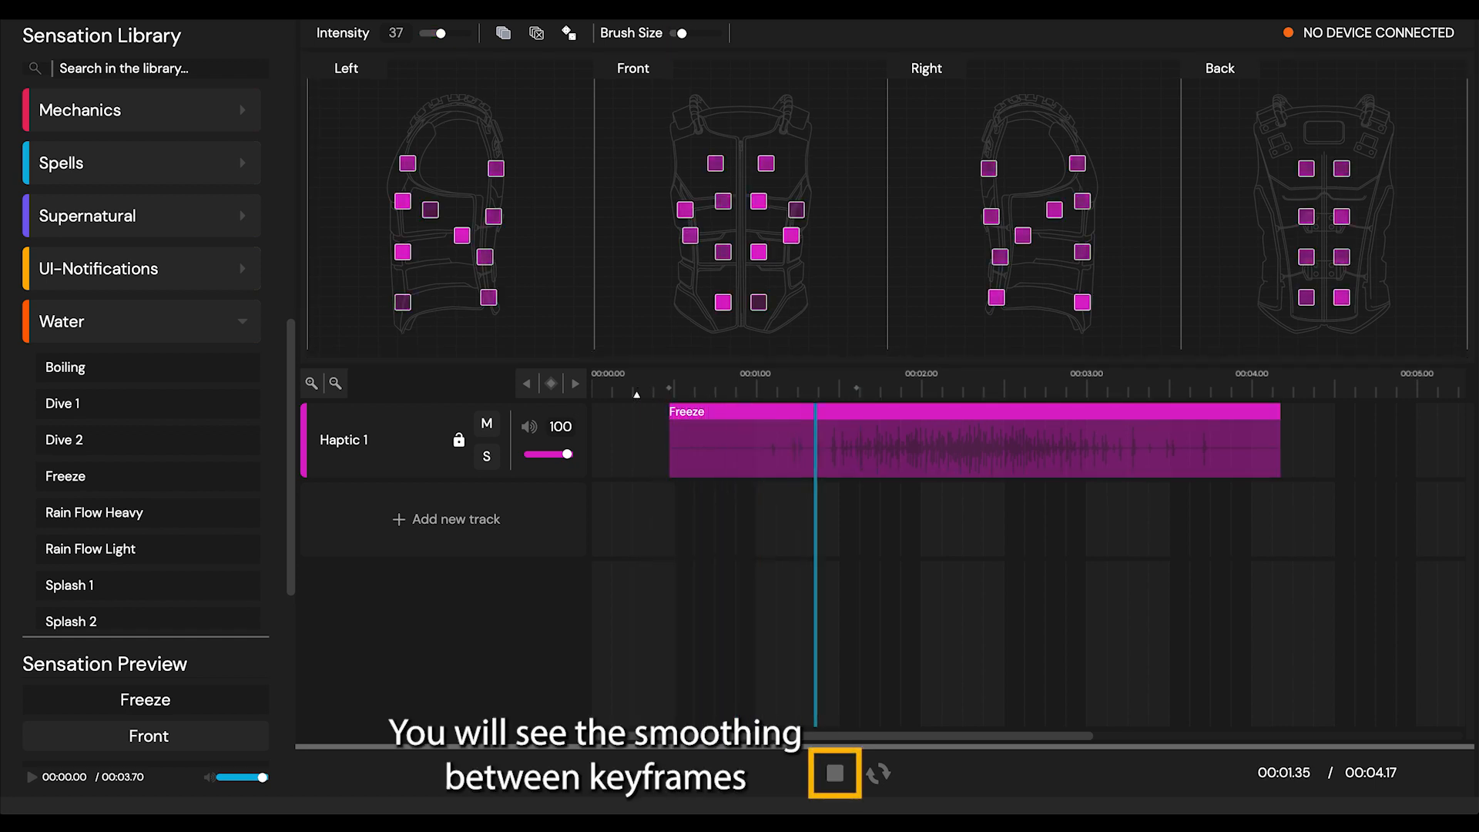